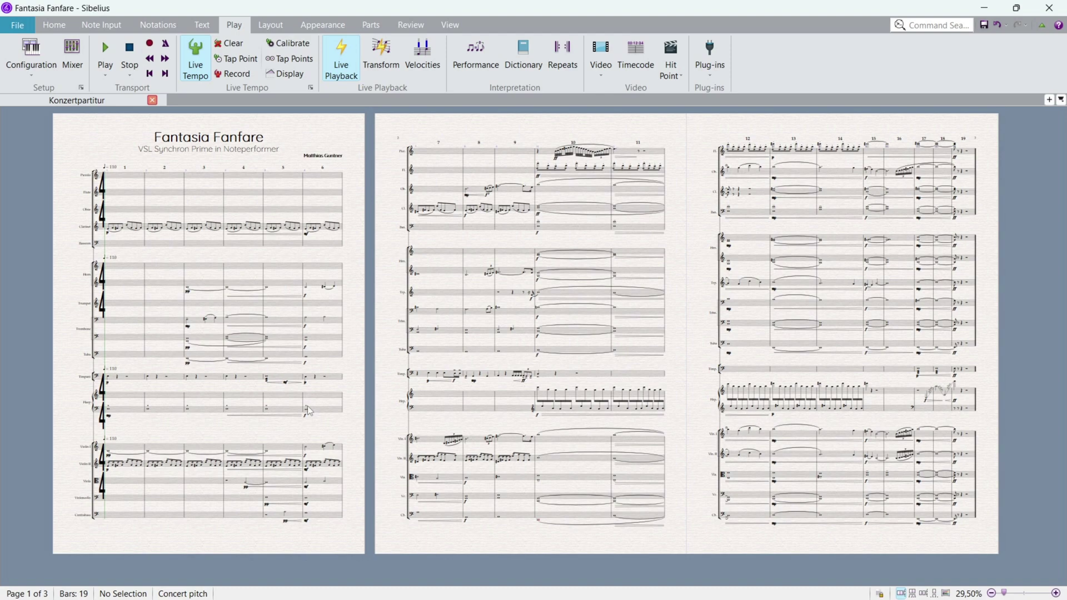
{"action": "key", "text": "ctrl+plus"}
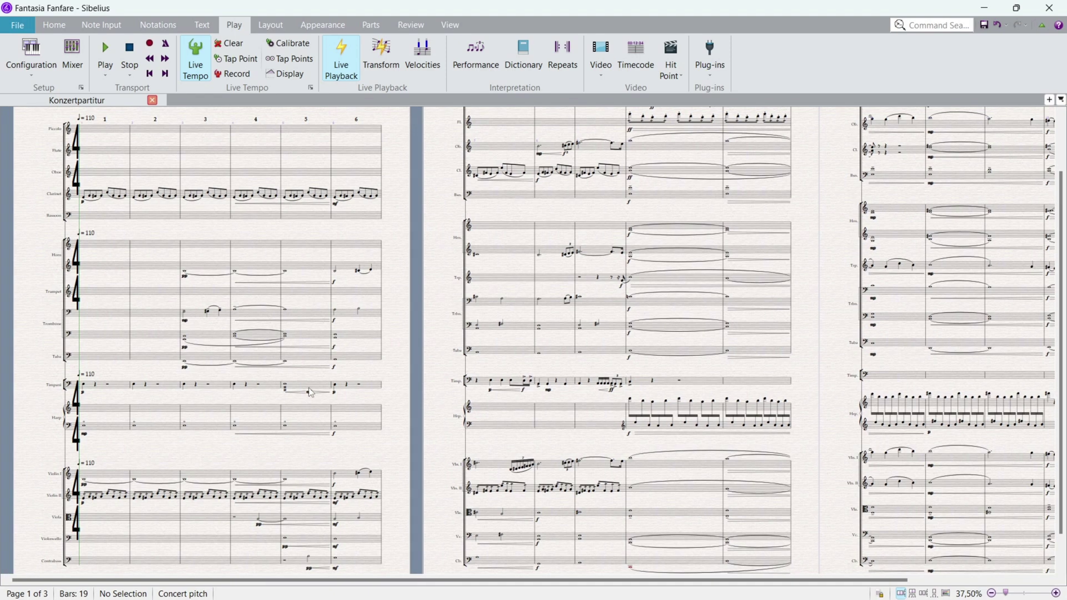
{"action": "scroll", "coordinate": [478, 414], "scroll_direction": "right", "scroll_amount": 5}
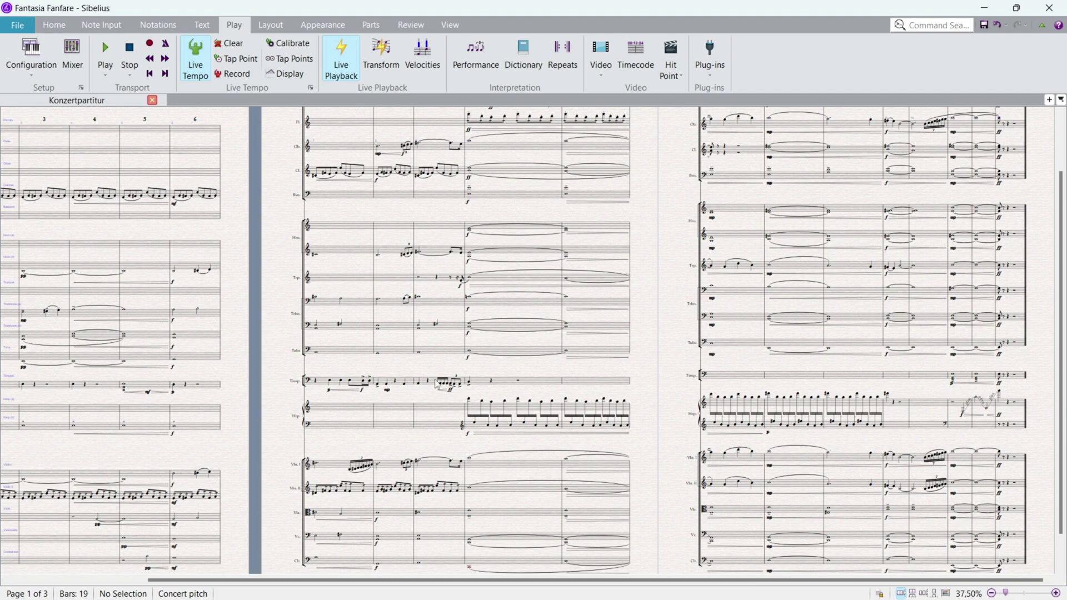
{"action": "scroll", "coordinate": [437, 384], "scroll_direction": "down", "scroll_amount": 3}
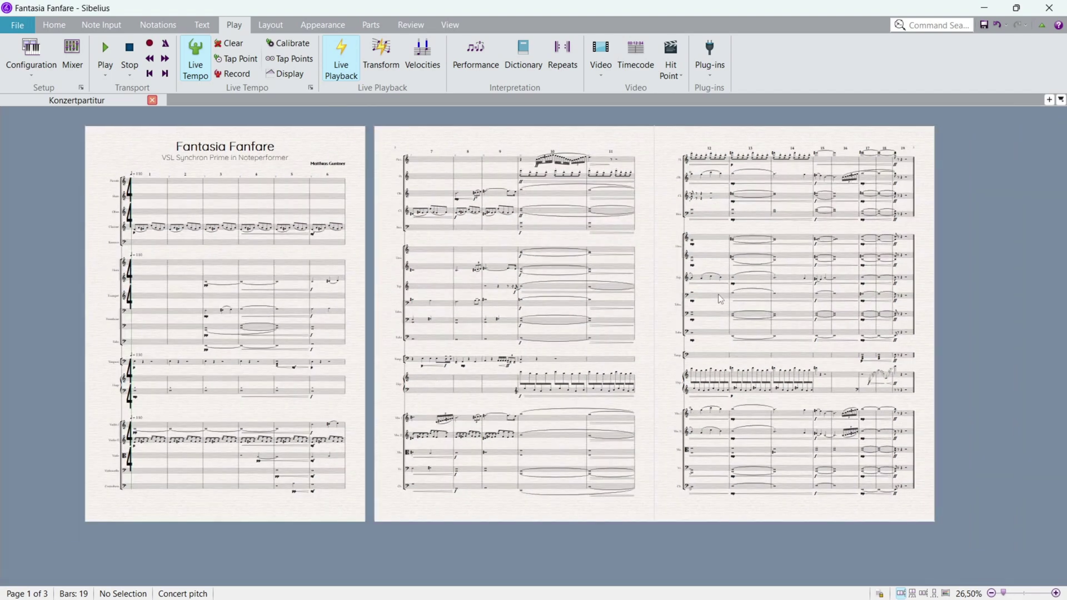
{"action": "scroll", "coordinate": [378, 328], "scroll_direction": "up", "scroll_amount": 1}
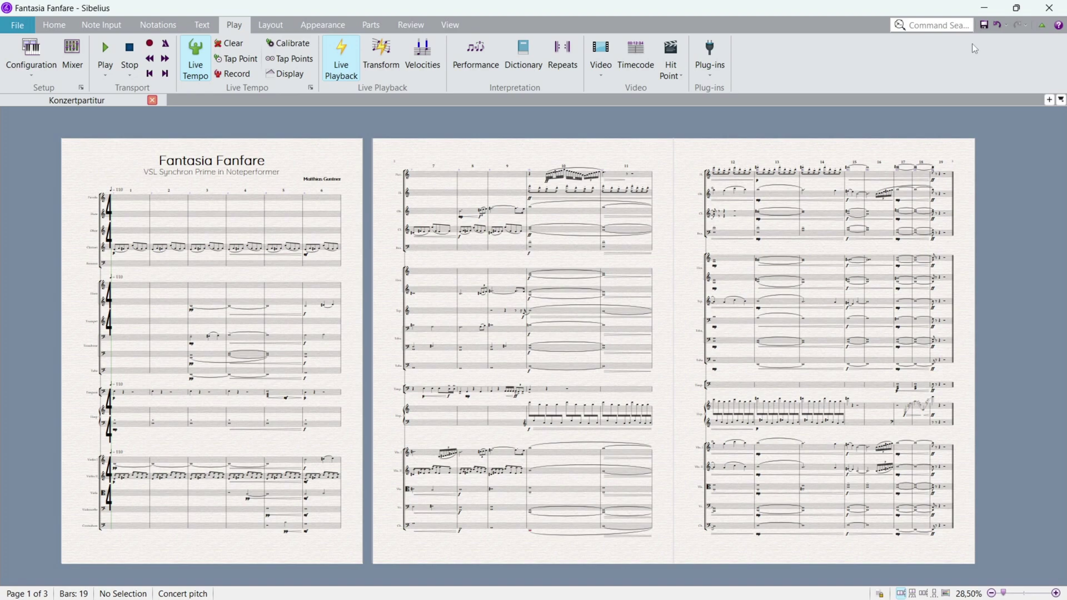
{"action": "left_click", "coordinate": [985, 8]}
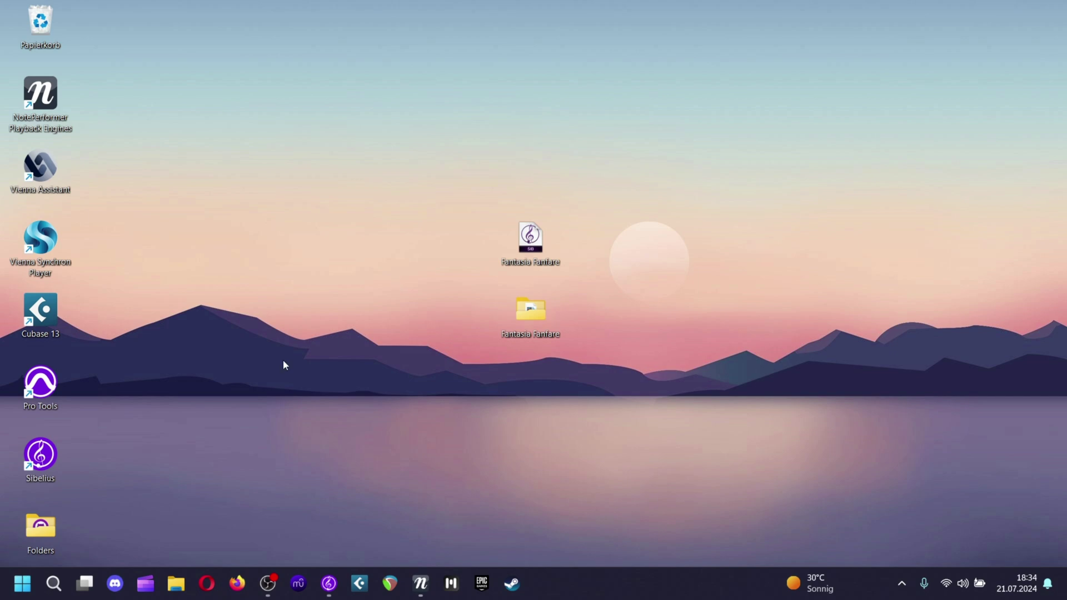
{"action": "key", "text": "alt+Tab"}
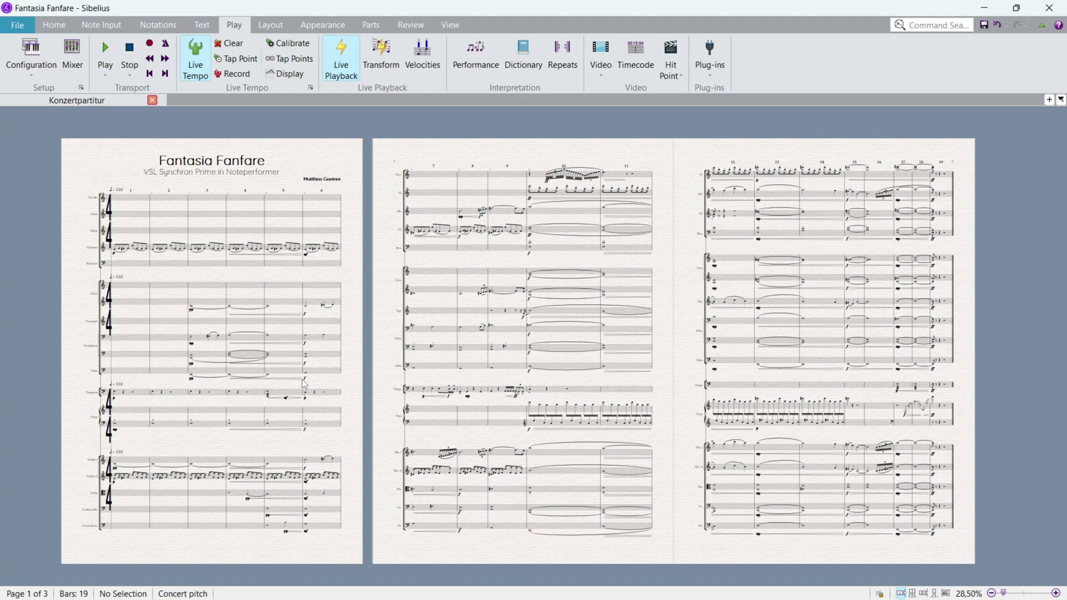
Switch to NotePerformer Playback Engines and open the list of loadable instruments for the Synchron Prime engine
{"action": "left_click", "coordinate": [984, 7]}
{"action": "key", "text": "alt+Tab"}
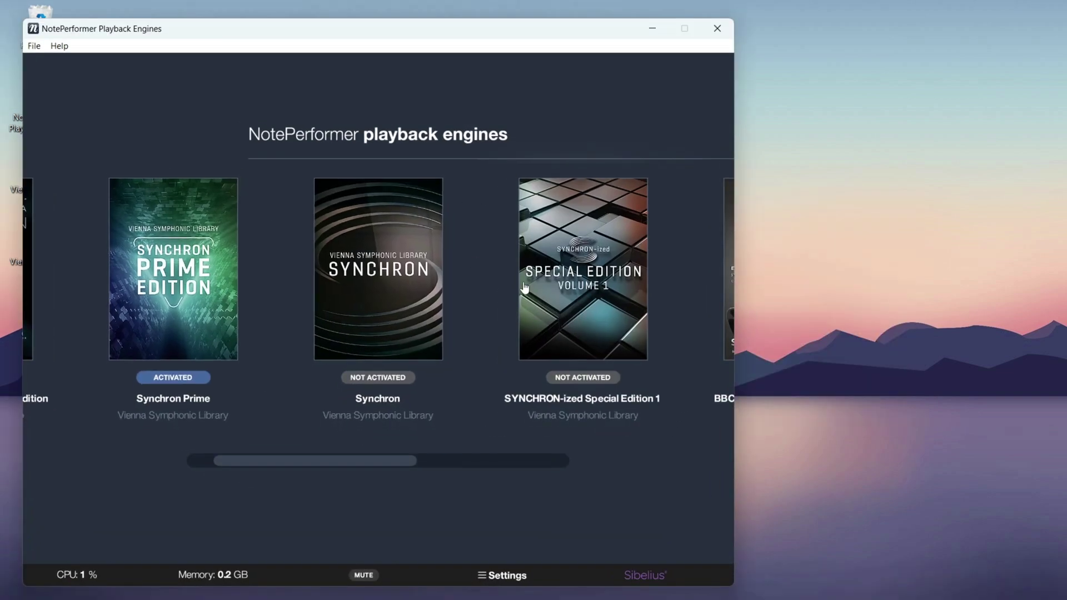
{"action": "left_click", "coordinate": [173, 347]}
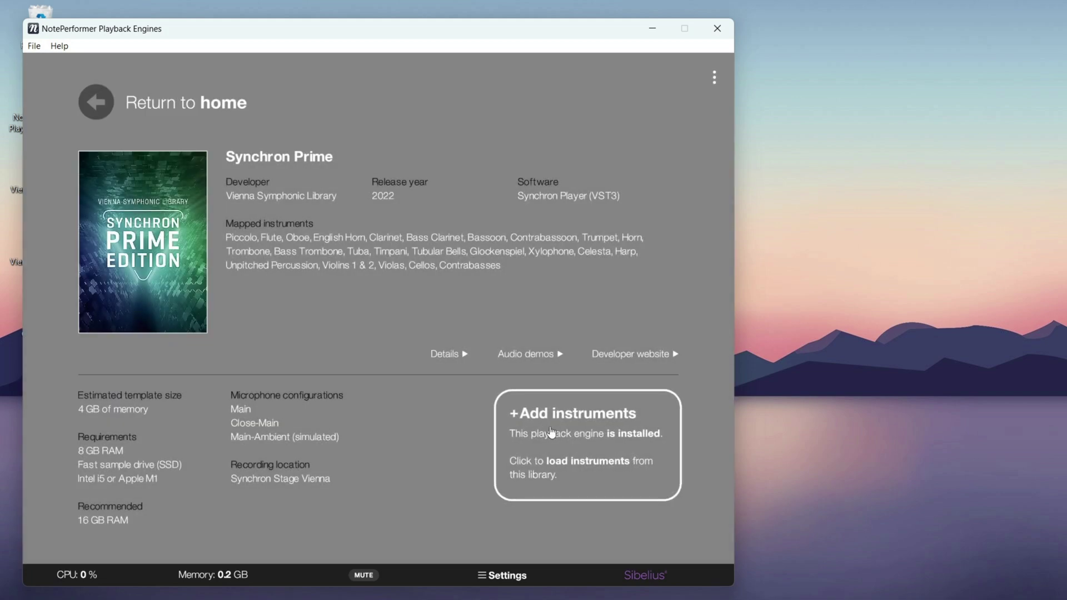
{"action": "left_click", "coordinate": [551, 433]}
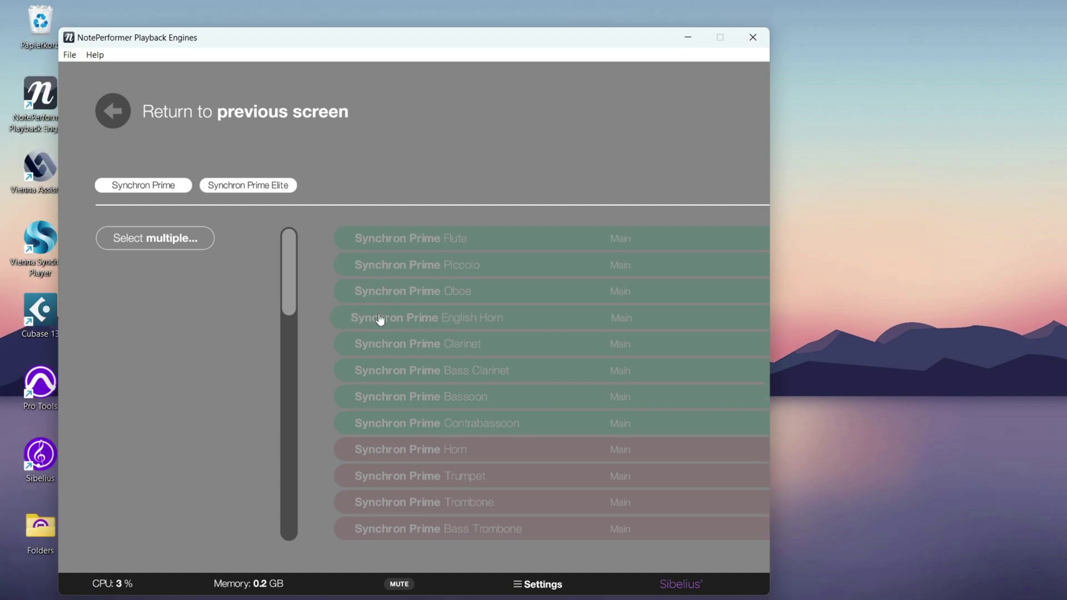
Select all Synchron Prime instruments and add them to the template with the Main microphone configuration
{"action": "left_click", "coordinate": [166, 238]}
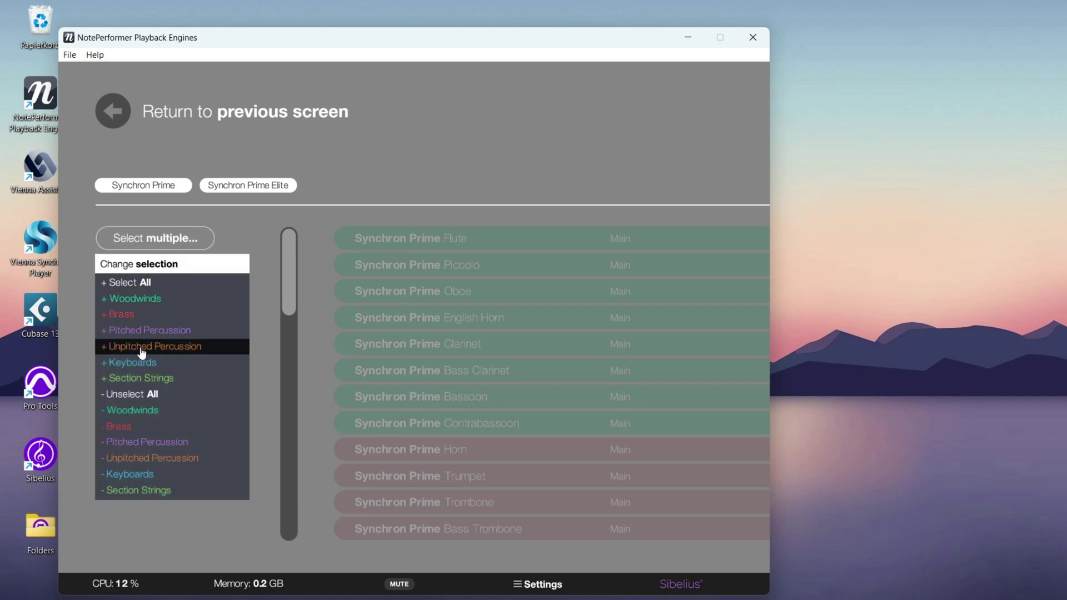
{"action": "left_click", "coordinate": [134, 284]}
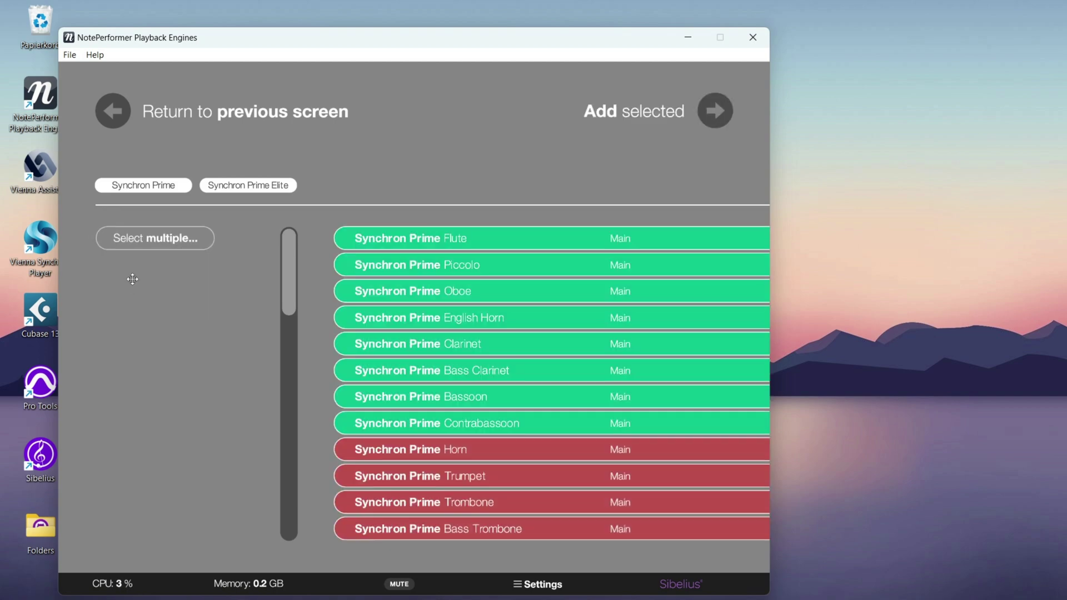
{"action": "left_click", "coordinate": [620, 239]}
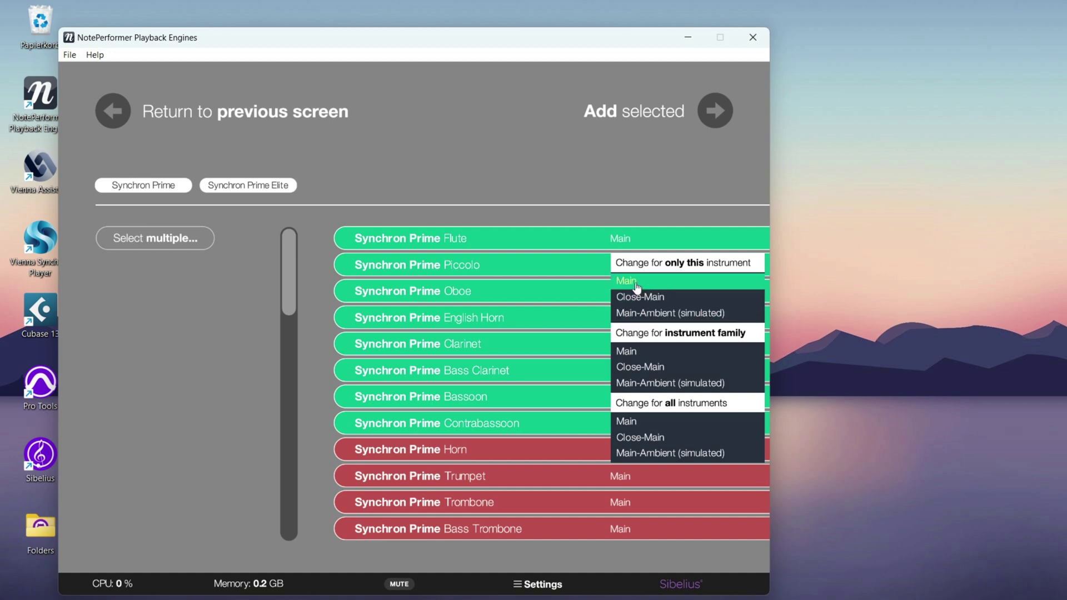
{"action": "left_click", "coordinate": [557, 162]}
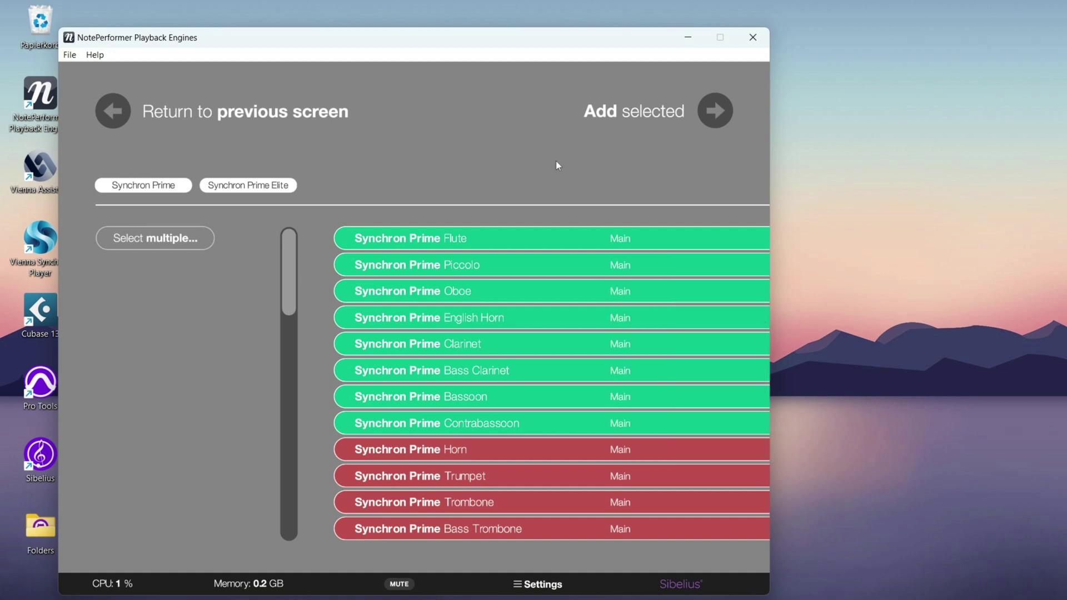
{"action": "left_click", "coordinate": [648, 129]}
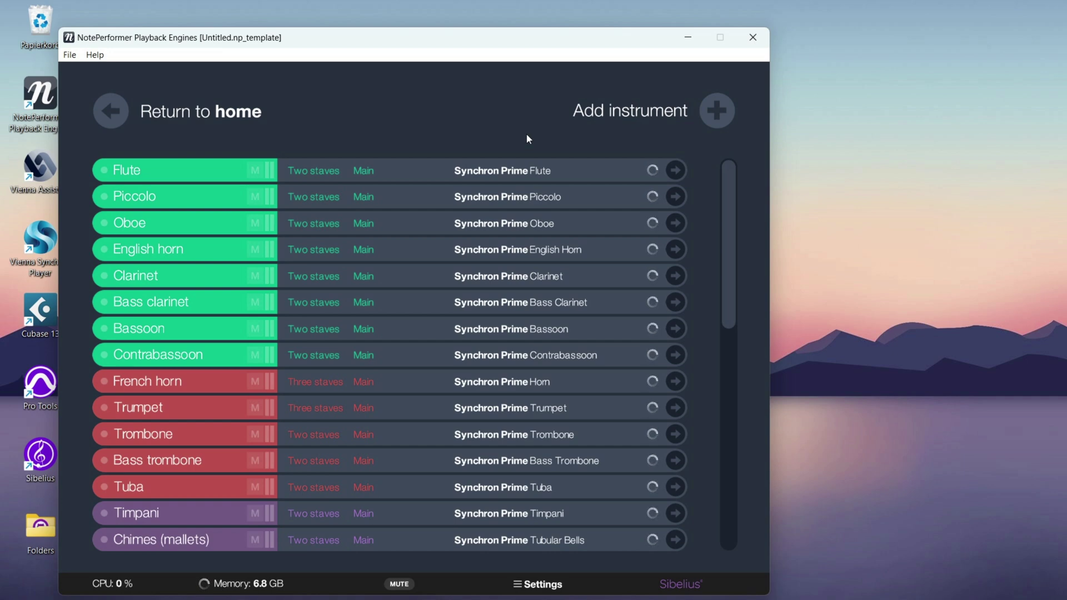
Examine the staff count and microphone options available for the flute slot
{"action": "left_click", "coordinate": [319, 171]}
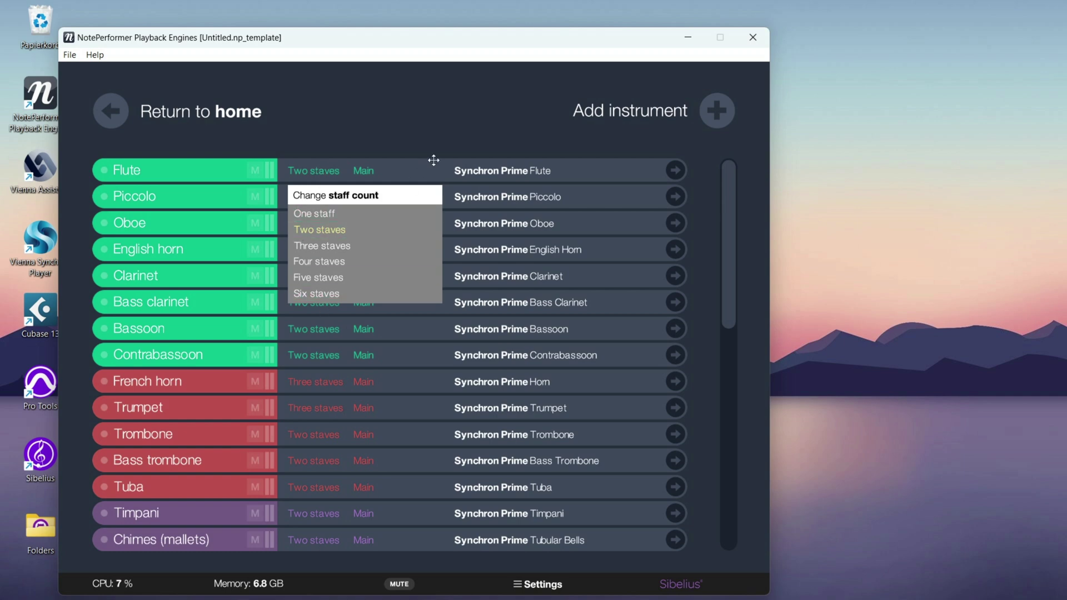
{"action": "left_click", "coordinate": [432, 113]}
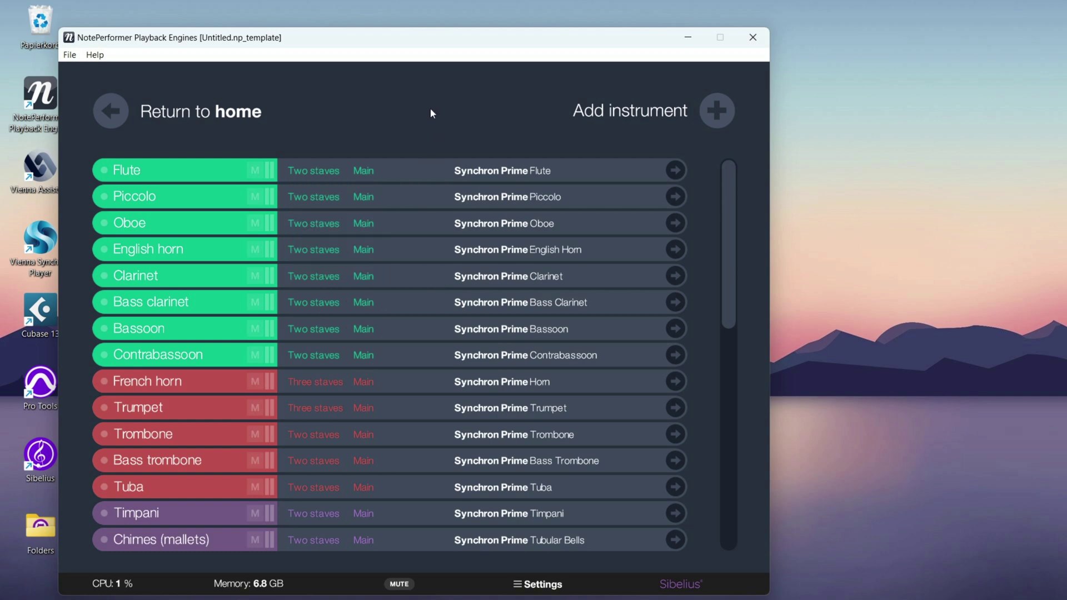
{"action": "left_click", "coordinate": [365, 174]}
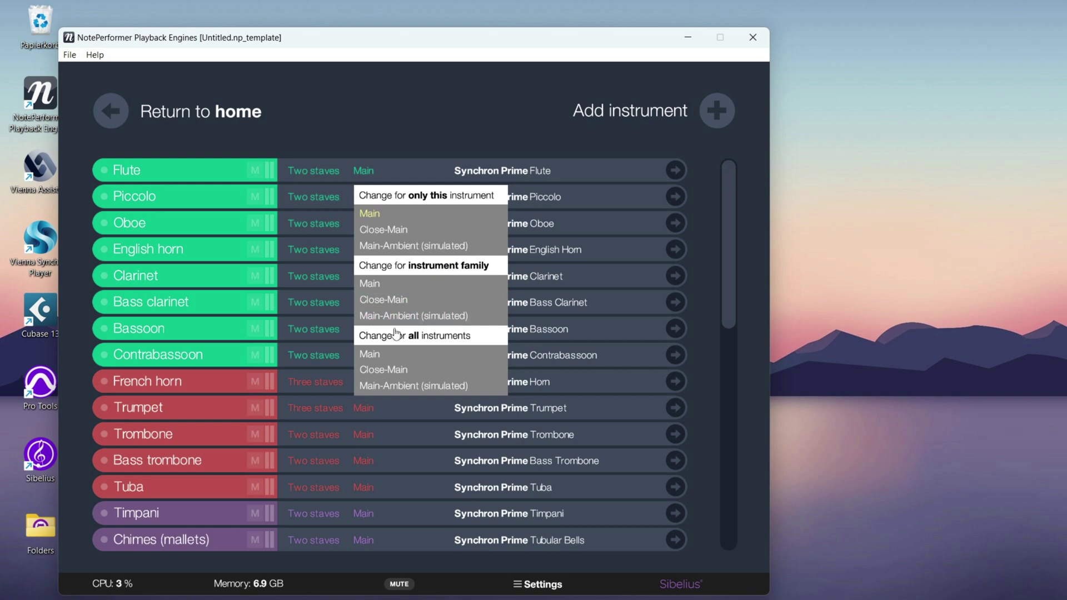
{"action": "left_click", "coordinate": [460, 118]}
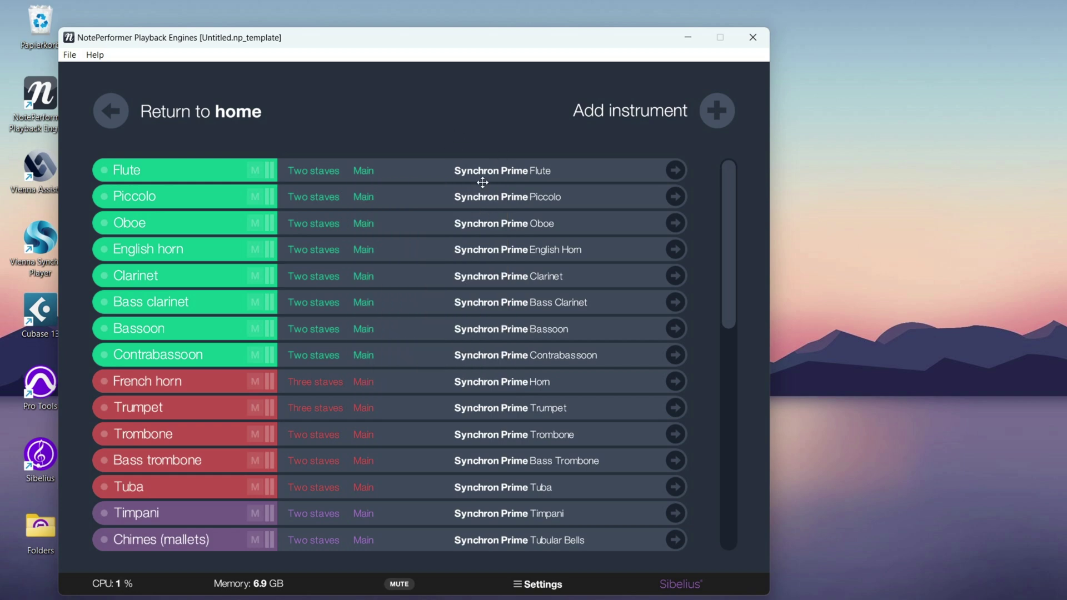
Change the Violins 1 slot's sample library to Synchron Prime Elite Violins 1
{"action": "scroll", "coordinate": [477, 297], "scroll_direction": "down", "scroll_amount": 10}
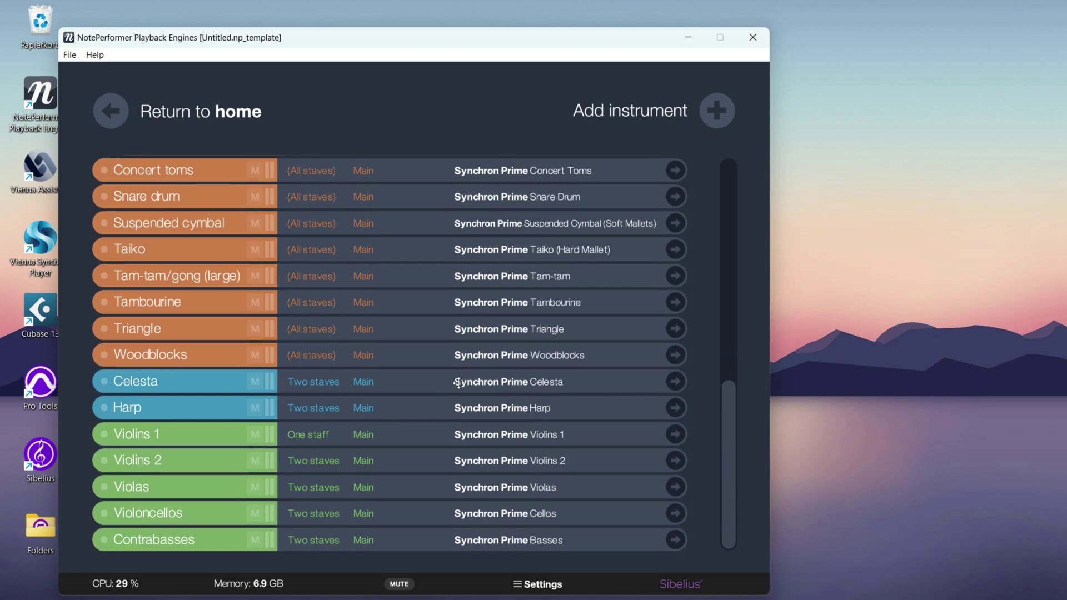
{"action": "left_click", "coordinate": [512, 439]}
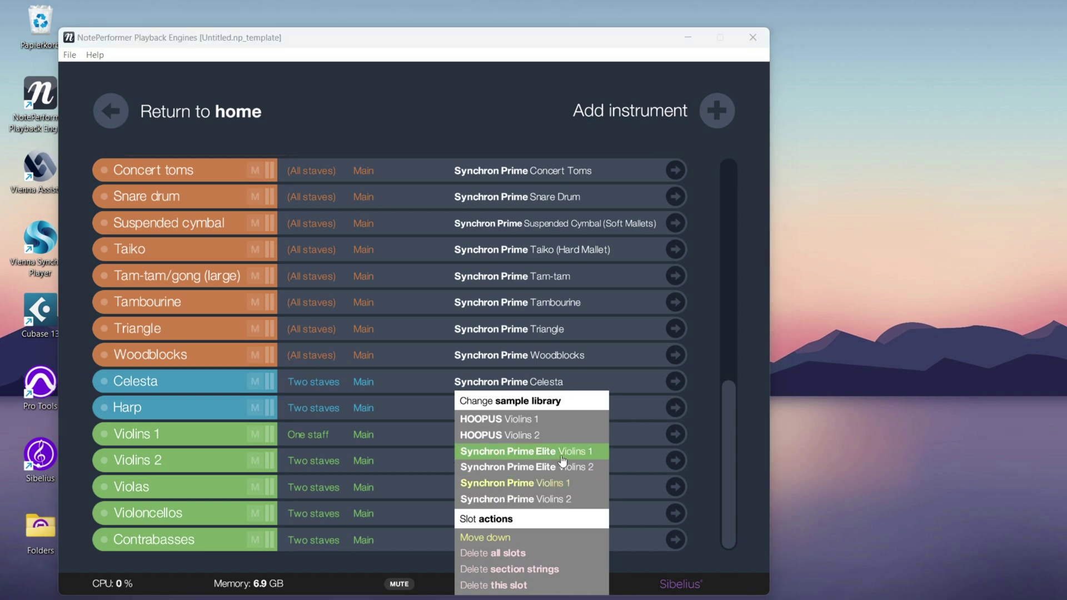
{"action": "left_click", "coordinate": [562, 456]}
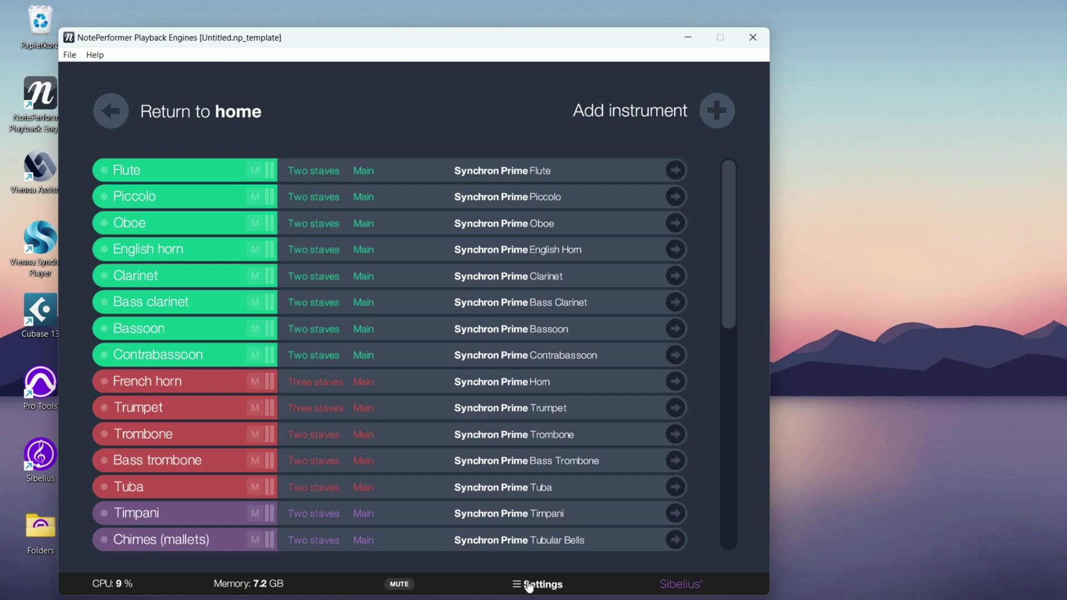
Bypass the reverb and set the hall noise to Off in the playback engine settings
{"action": "left_click", "coordinate": [528, 586]}
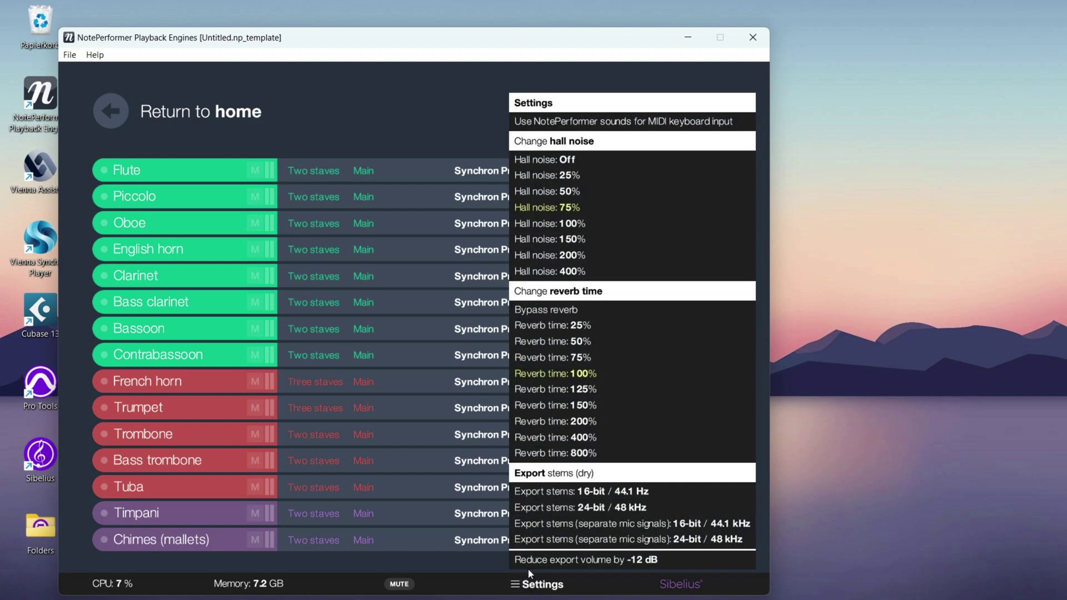
{"action": "left_click", "coordinate": [543, 315]}
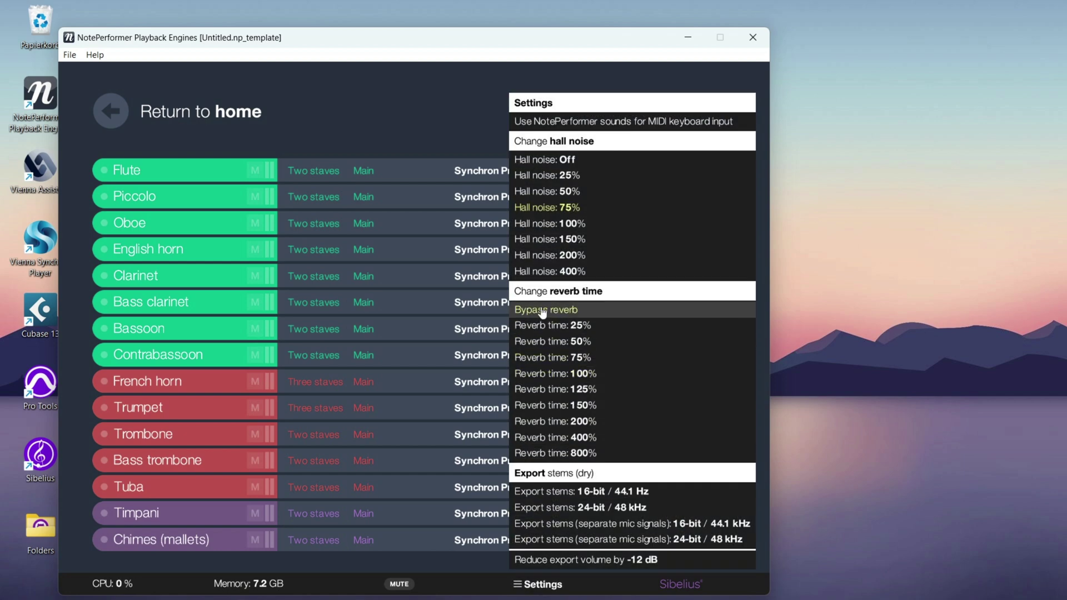
{"action": "left_click", "coordinate": [550, 166]}
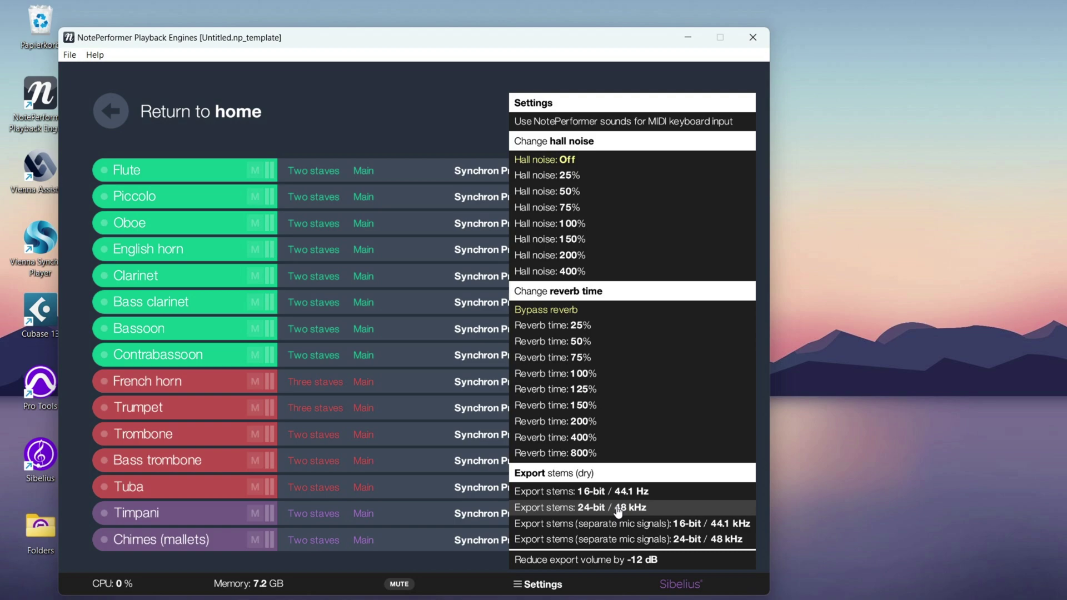
{"action": "left_click", "coordinate": [404, 319]}
Switch to Sibelius, select bar 1 of the Piccolo staff and open the audio export settings
{"action": "key", "text": "alt+Tab"}
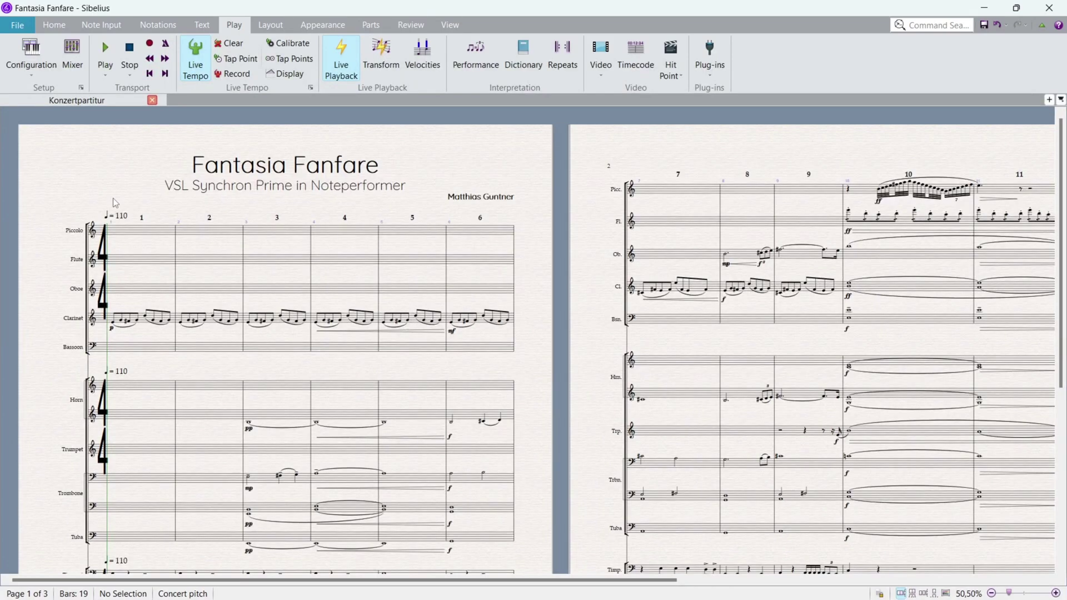
{"action": "scroll", "coordinate": [112, 198], "scroll_direction": "up", "scroll_amount": 5}
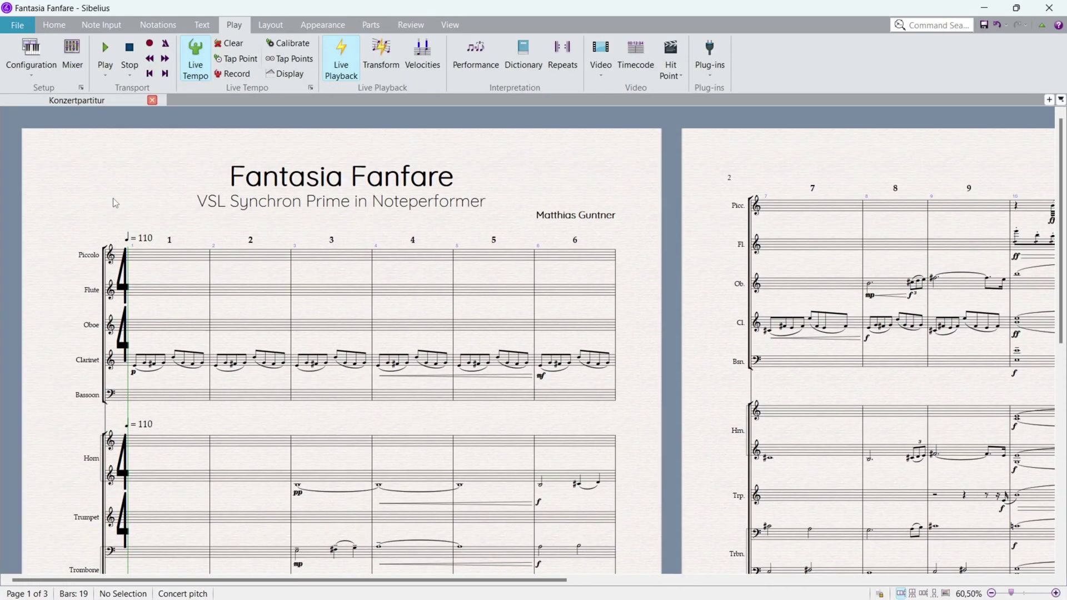
{"action": "left_click", "coordinate": [175, 253]}
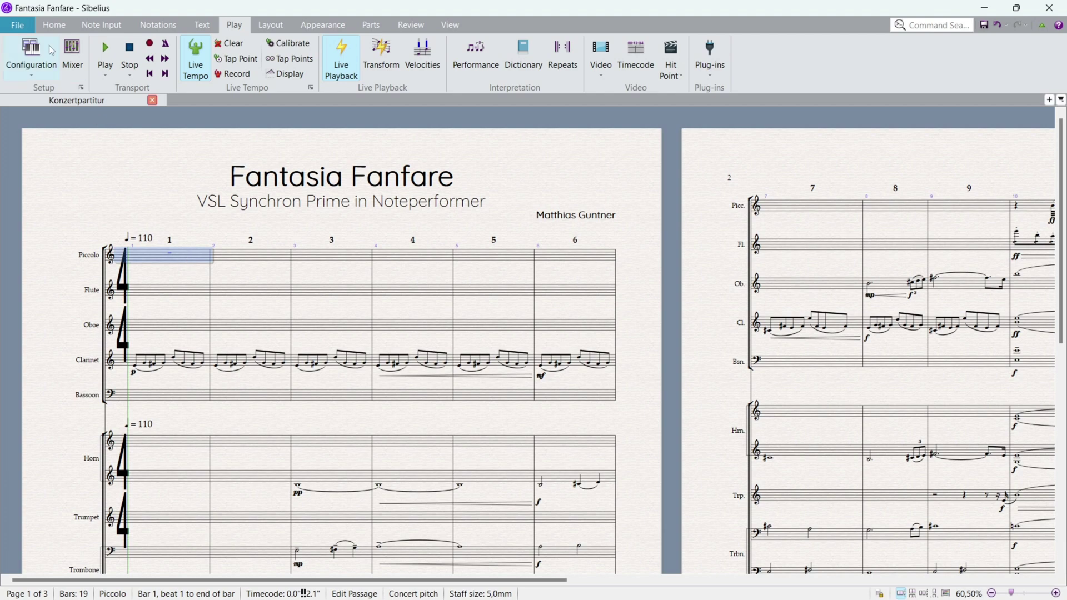
{"action": "left_click", "coordinate": [31, 29]}
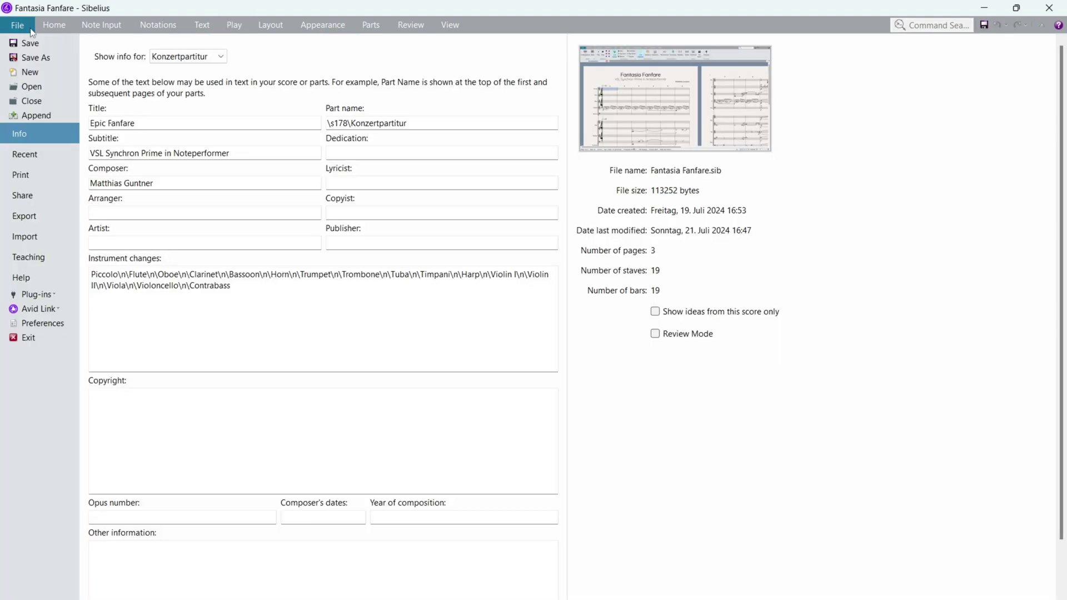
{"action": "left_click", "coordinate": [42, 222]}
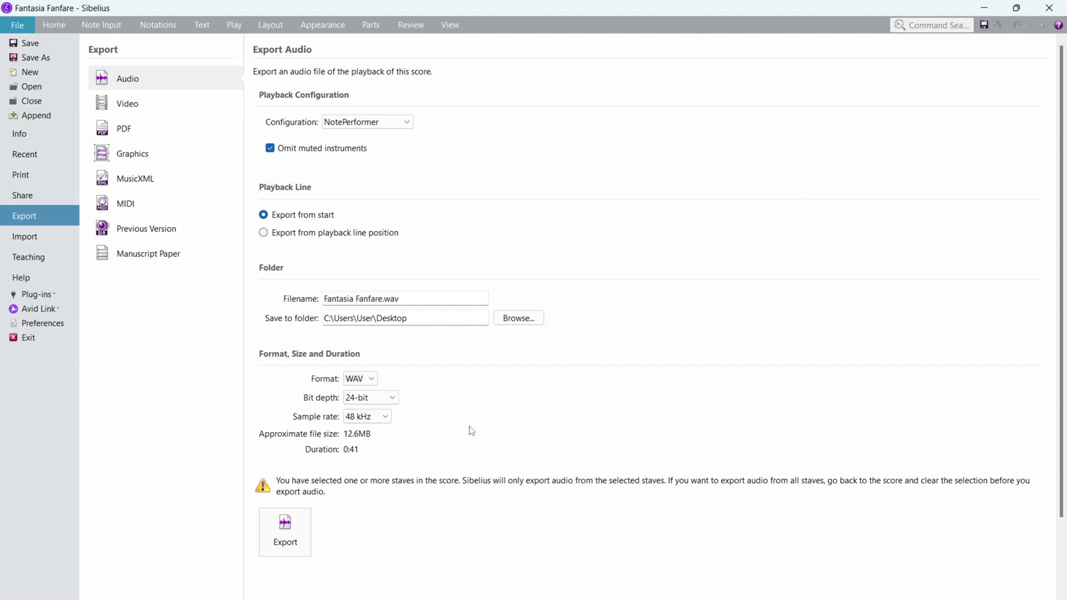
Set the audio export folder to the Stems folder inside Fantasia Fanfare on the Desktop
{"action": "left_click", "coordinate": [526, 324]}
{"action": "double_click", "coordinate": [156, 160]}
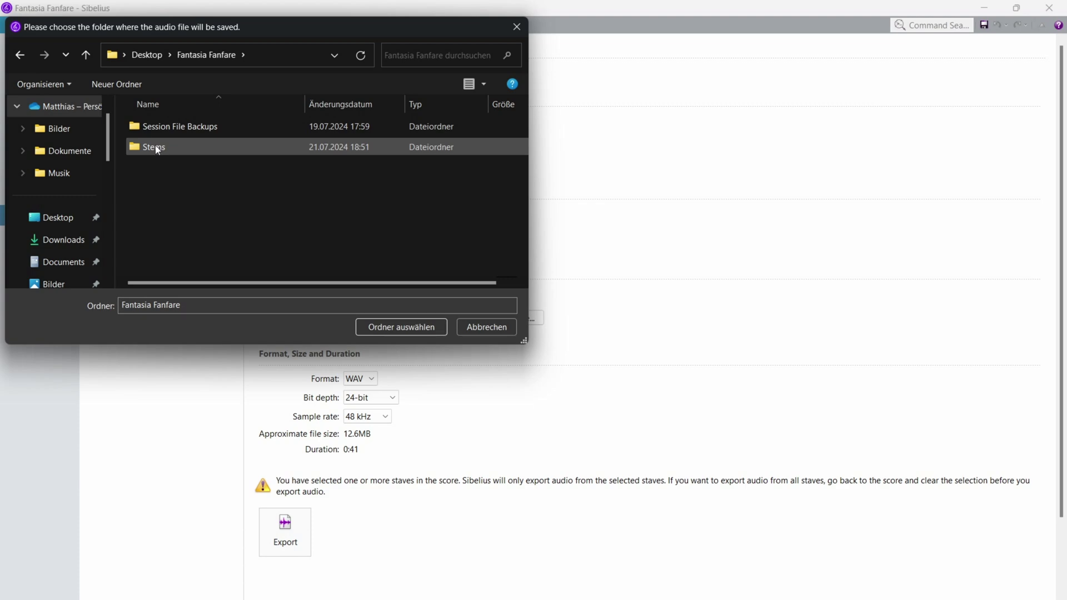
{"action": "left_click", "coordinate": [156, 148]}
{"action": "double_click", "coordinate": [156, 148]}
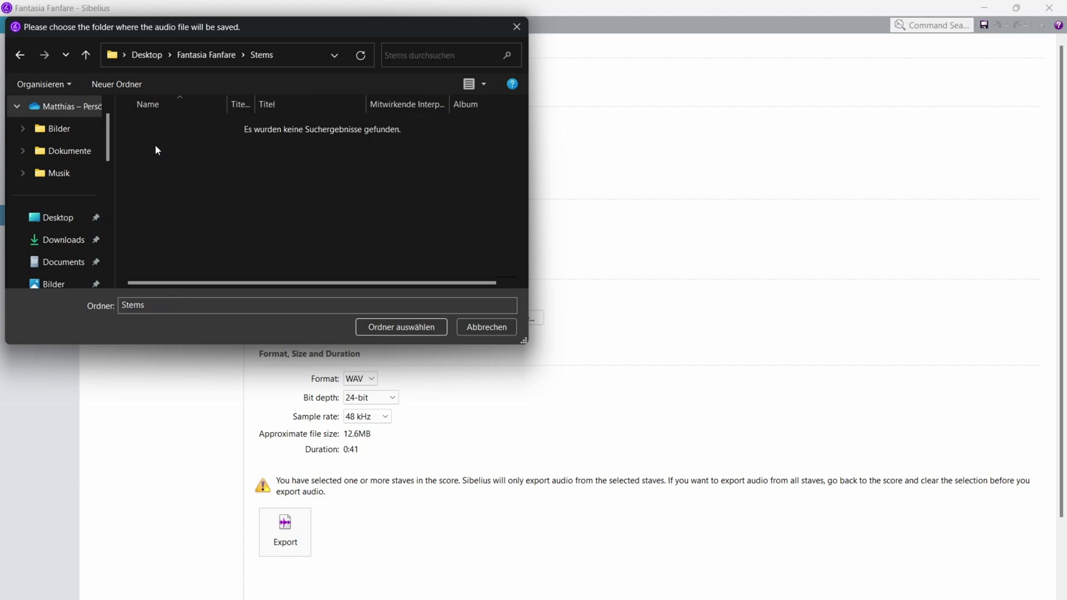
{"action": "left_click", "coordinate": [412, 326]}
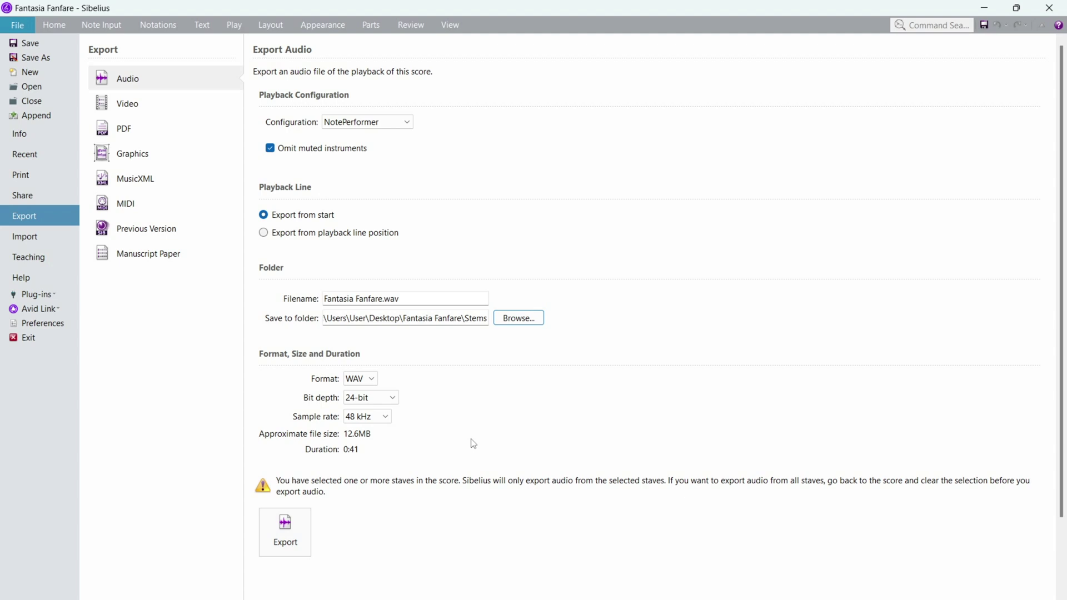
Change the exported audio file's name to FF_01Piccolo.wav
{"action": "double_click", "coordinate": [377, 298]}
{"action": "key", "text": "BackSpace"}
{"action": "key", "text": "BackSpace"}
{"action": "key", "text": "BackSpace"}
{"action": "key", "text": "BackSpace"}
{"action": "key", "text": "BackSpace"}
{"action": "key", "text": "BackSpace"}
{"action": "key", "text": "BackSpace"}
{"action": "key", "text": "BackSpace"}
{"action": "key", "text": "BackSpace"}
{"action": "key", "text": "BackSpace"}
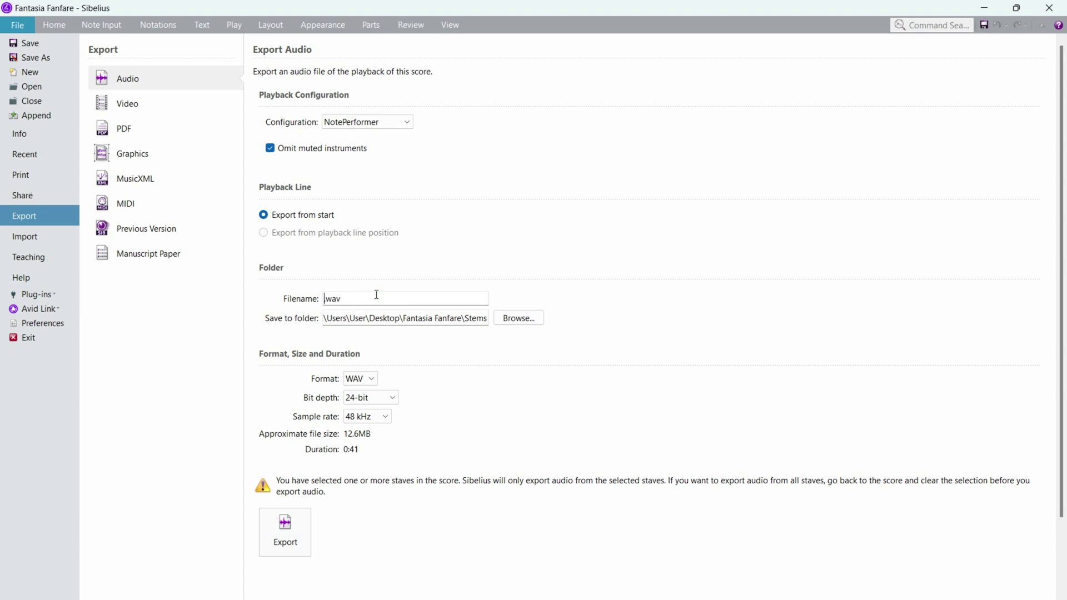
{"action": "type", "text": "FF_01Piccolo"}
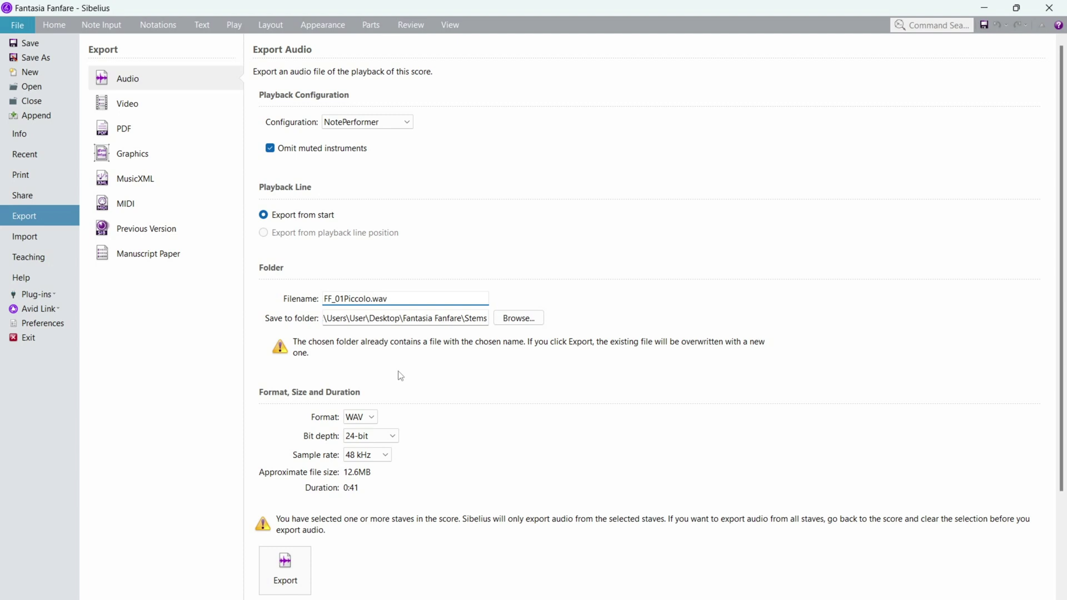
{"action": "scroll", "coordinate": [400, 377], "scroll_direction": "down", "scroll_amount": 1}
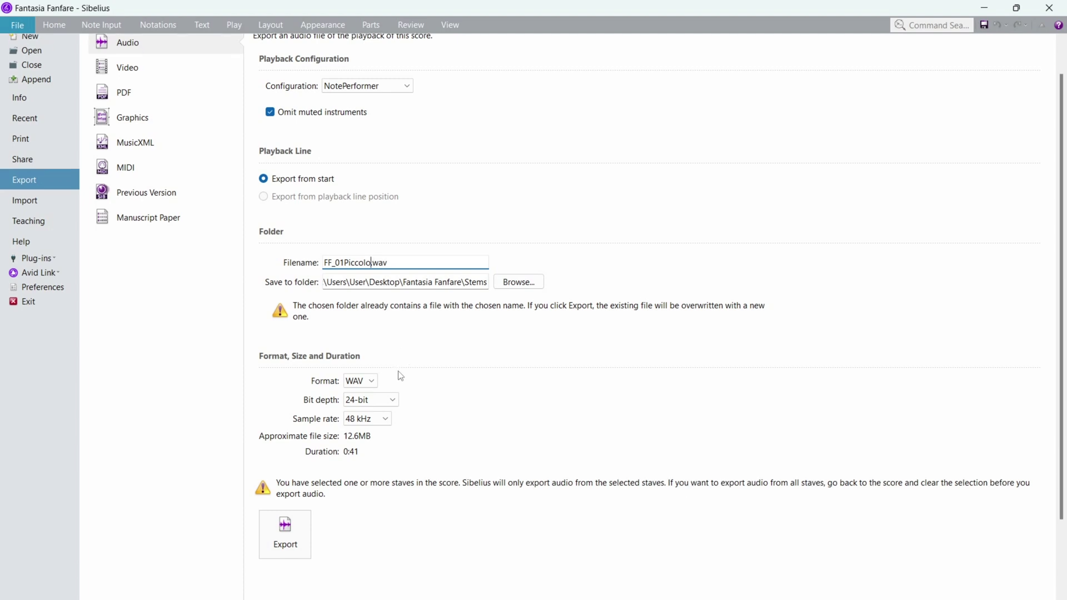
Export the piccolo audio file, clear the score selection and look over the remaining instrument staves
{"action": "left_click", "coordinate": [262, 542]}
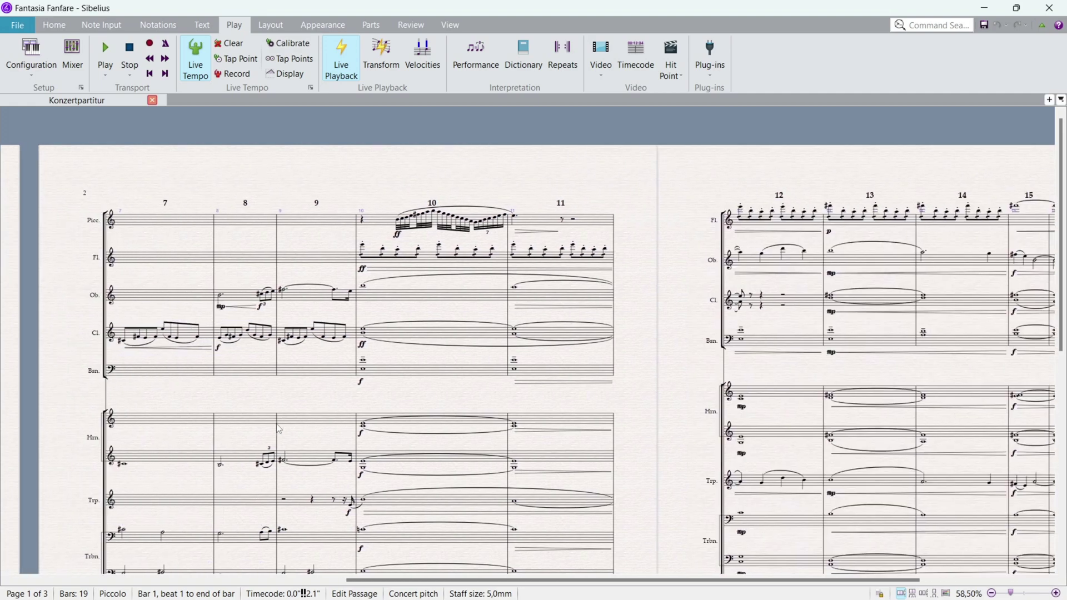
{"action": "scroll", "coordinate": [245, 417], "scroll_direction": "down", "scroll_amount": 5}
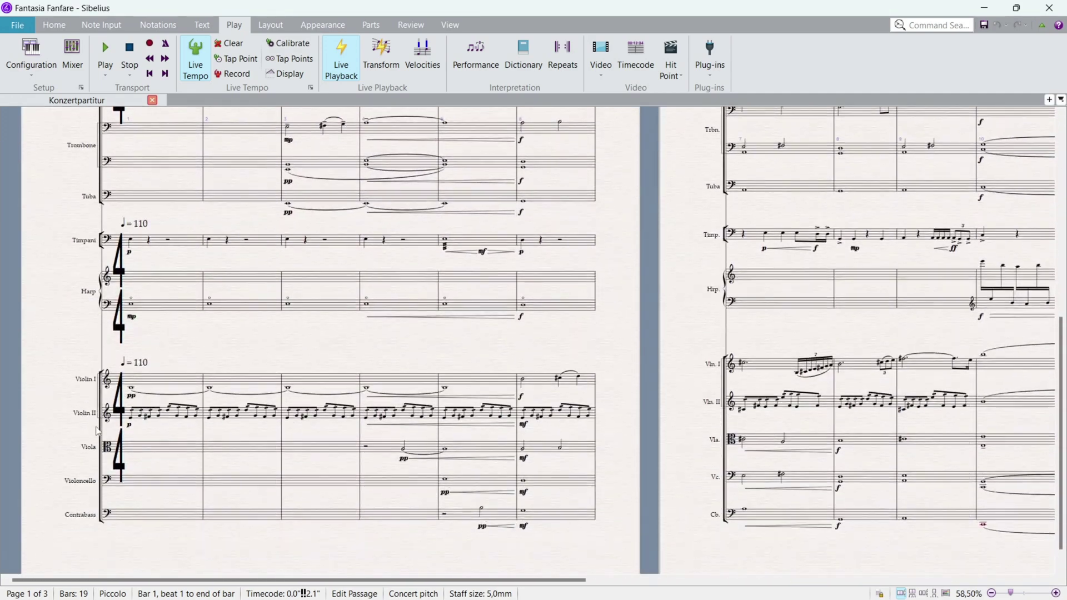
{"action": "scroll", "coordinate": [98, 430], "scroll_direction": "down", "scroll_amount": 1}
{"action": "key", "text": "Escape"}
{"action": "scroll", "coordinate": [27, 404], "scroll_direction": "up", "scroll_amount": 6}
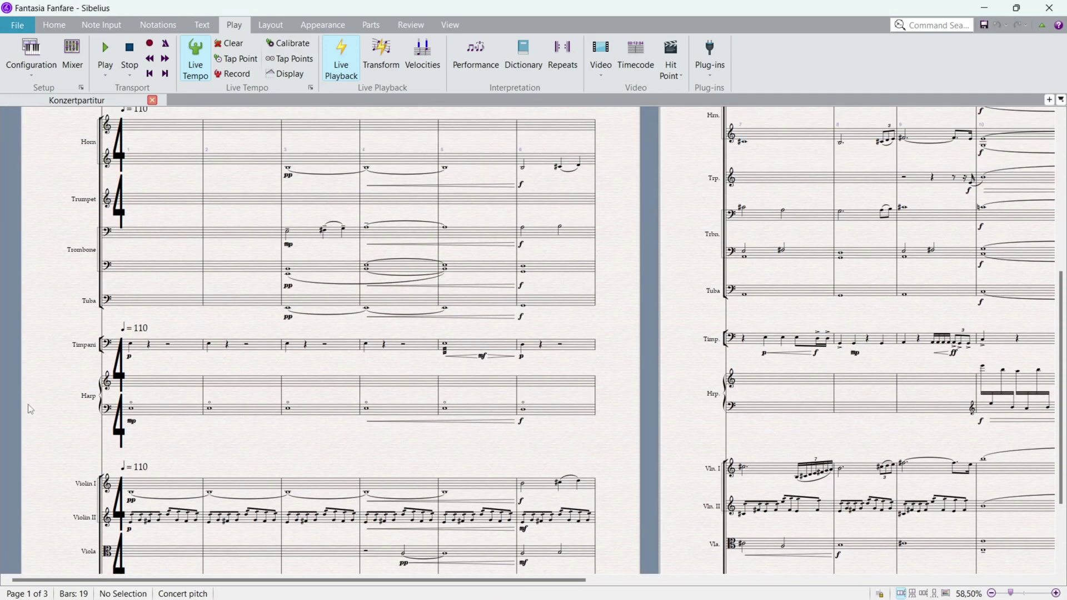
{"action": "scroll", "coordinate": [28, 404], "scroll_direction": "down", "scroll_amount": 5}
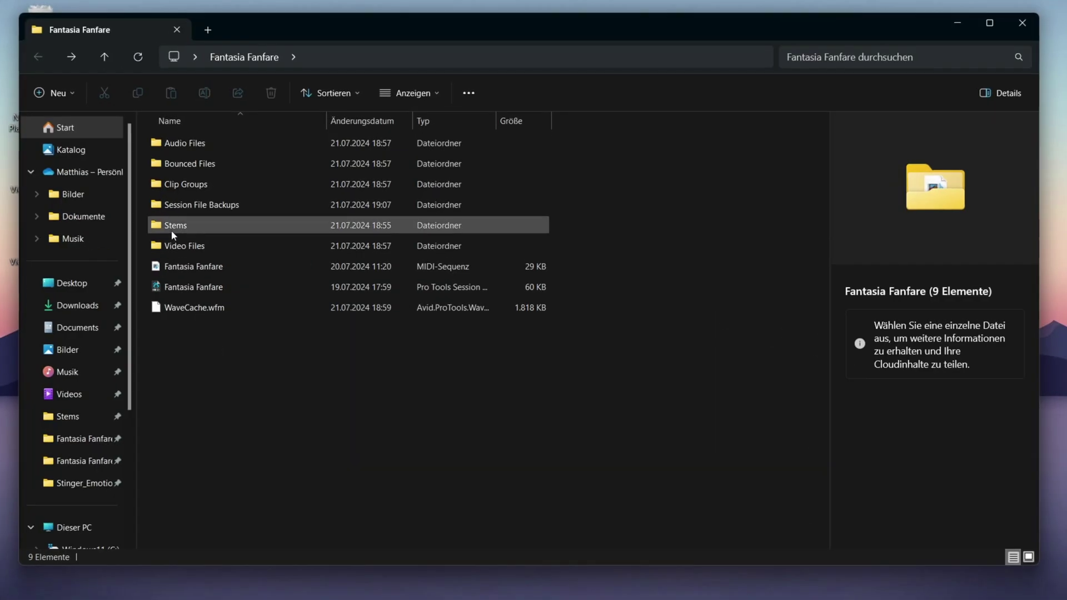
Check the exported files in the Stems folder, return to the Fantasia Fanfare folder and glance at the empty Pro Tools session
{"action": "double_click", "coordinate": [171, 230]}
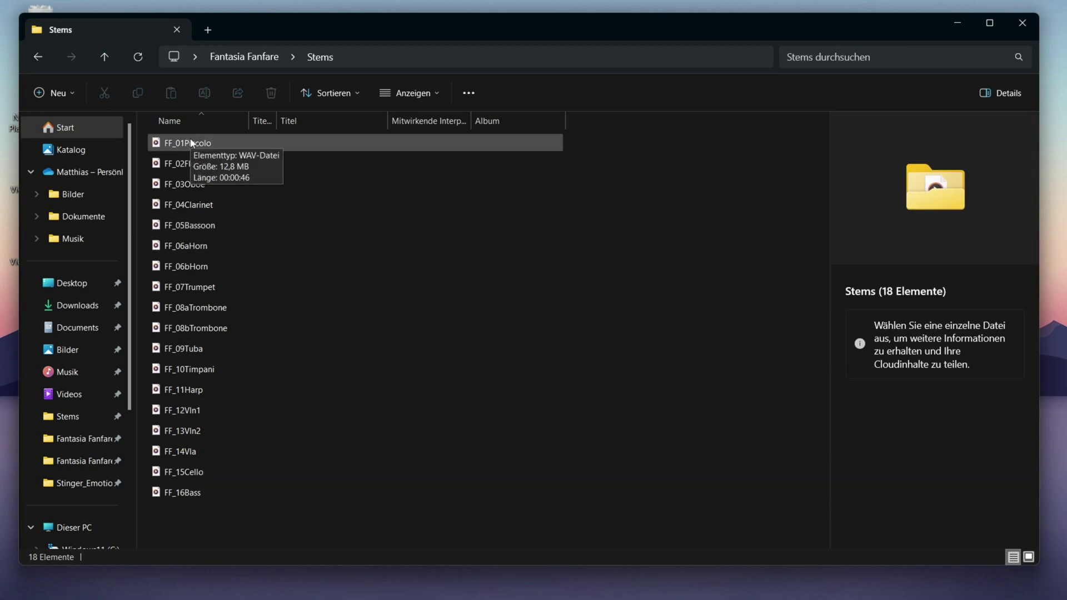
{"action": "left_click", "coordinate": [38, 65]}
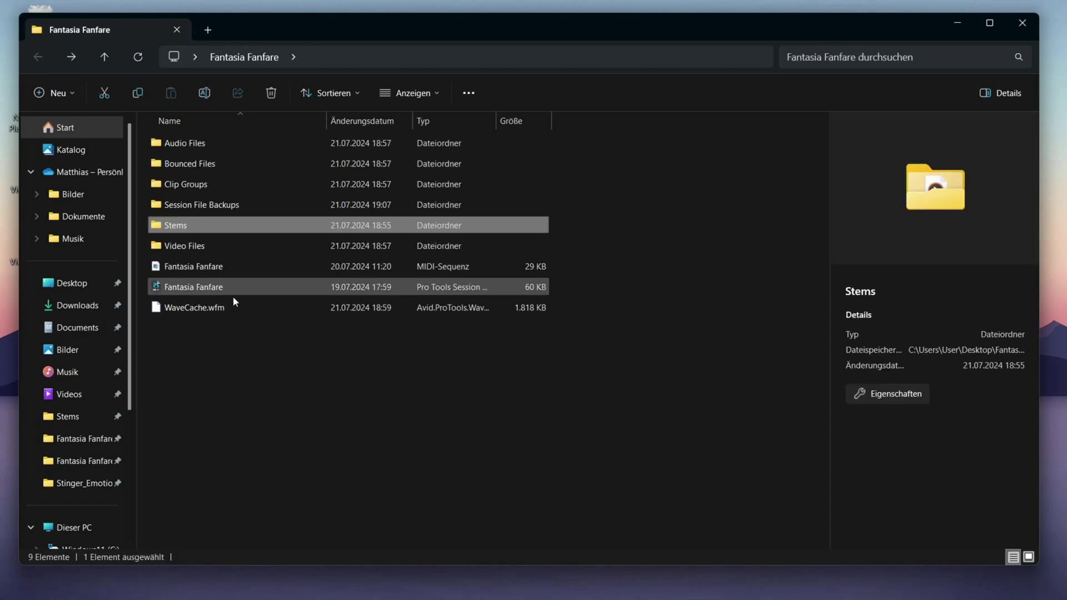
{"action": "left_click", "coordinate": [236, 339]}
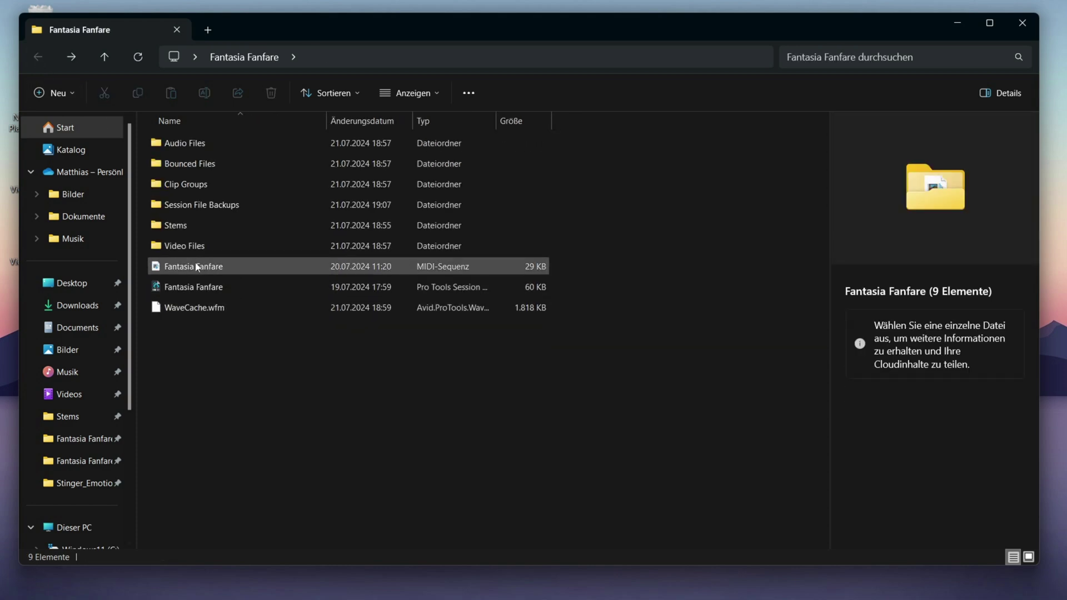
{"action": "key", "text": "alt+Tab"}
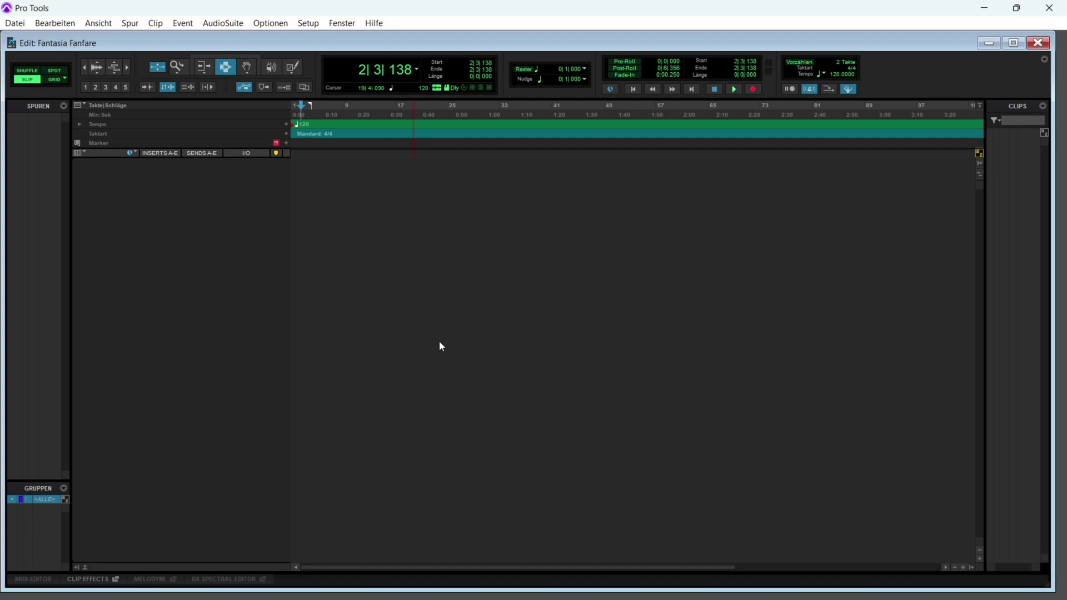
{"action": "left_click", "coordinate": [979, 6]}
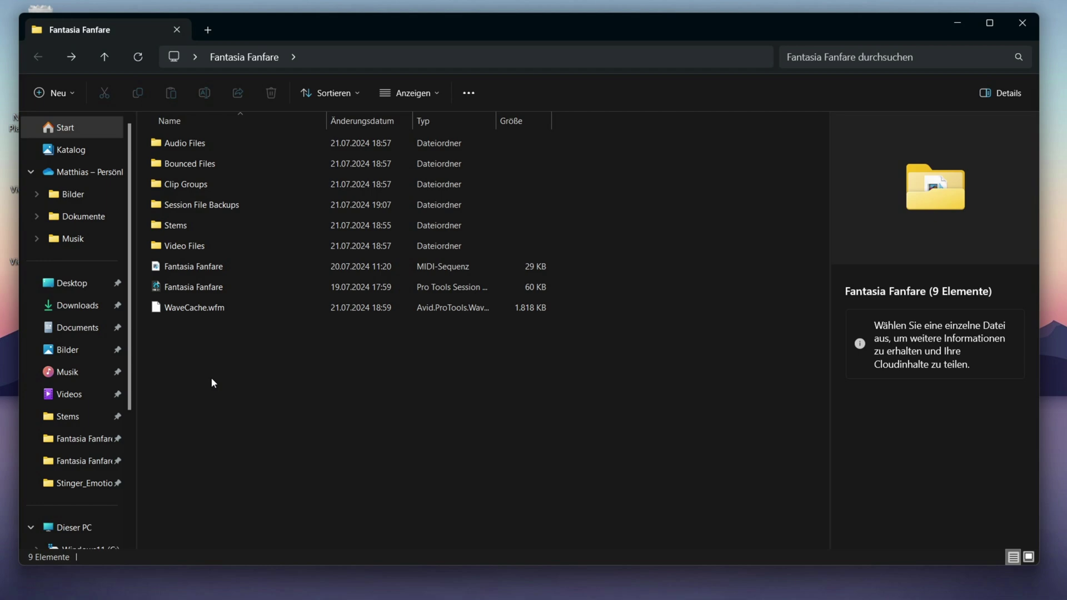
Import all audio files from the Stems folder into the Fantasia Fanfare session in Pro Tools, each on its own track
{"action": "key", "text": "alt+Tab"}
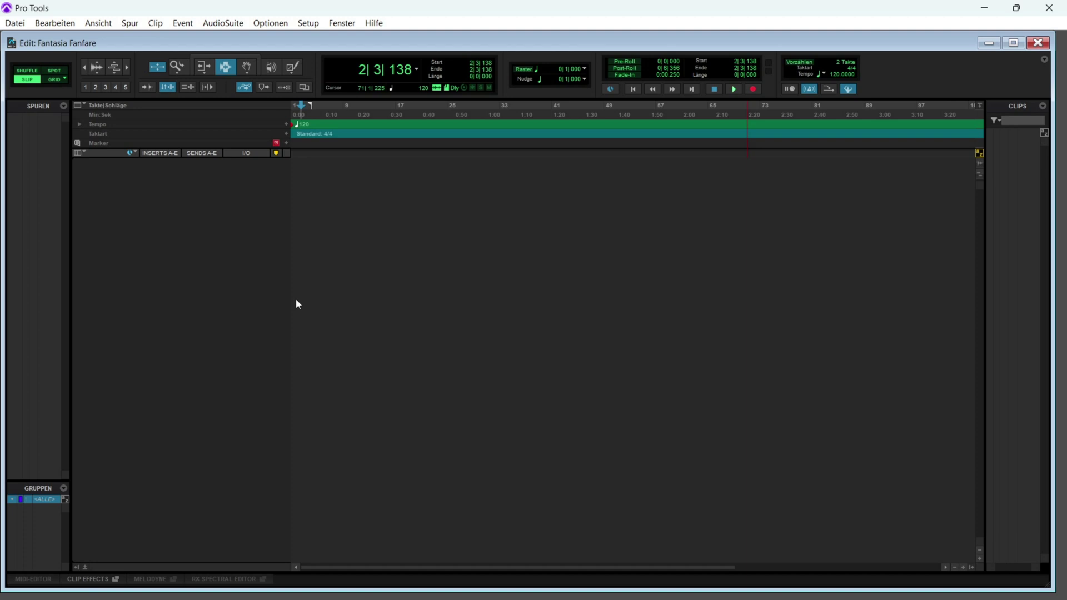
{"action": "key", "text": "alt+Tab"}
{"action": "double_click", "coordinate": [192, 222]}
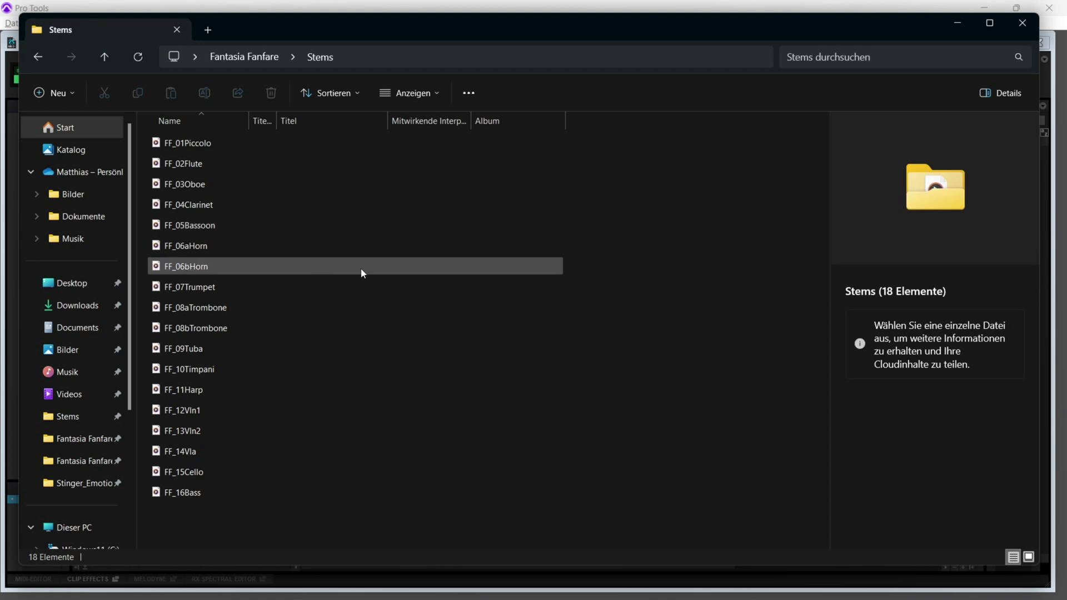
{"action": "key", "text": "ctrl+a"}
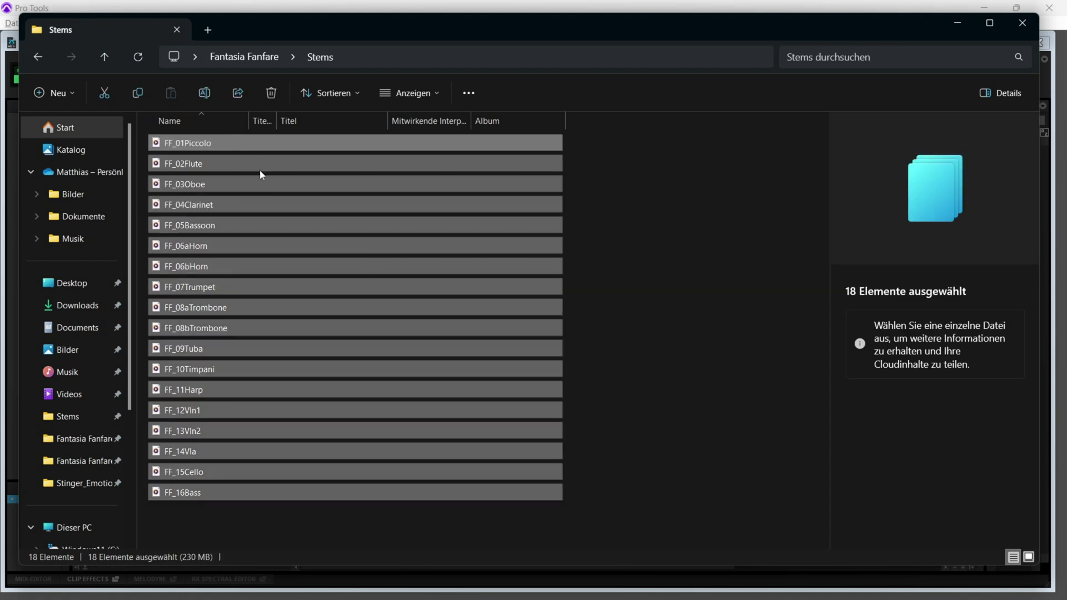
{"action": "mouse_move", "coordinate": [397, 581]}
{"action": "left_click_drag", "start_coordinate": [404, 583], "coordinate": [300, 164]}
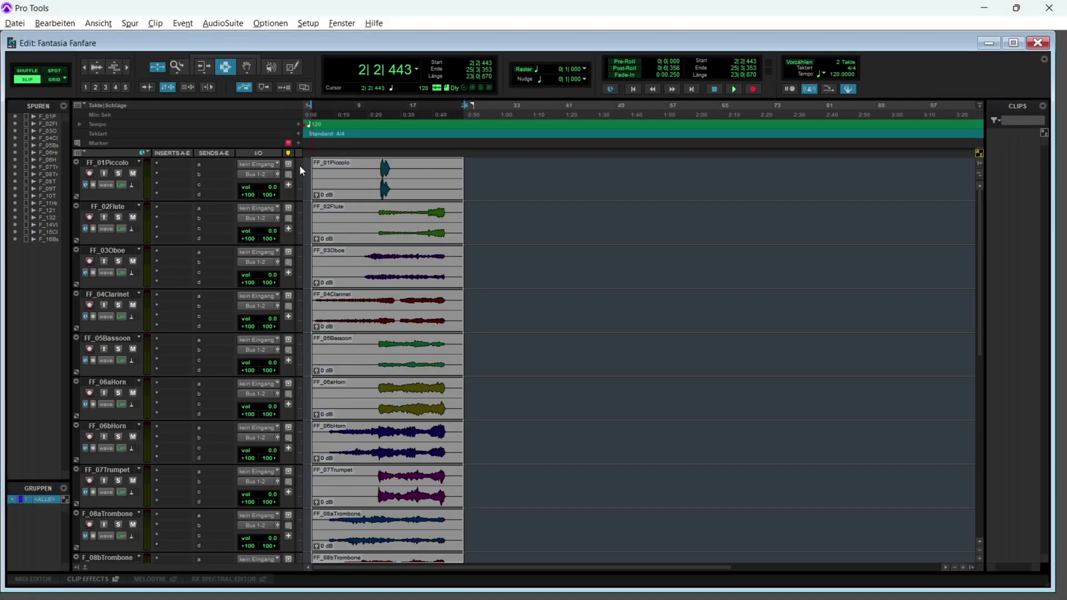
{"action": "scroll", "coordinate": [223, 467], "scroll_direction": "down", "scroll_amount": 5}
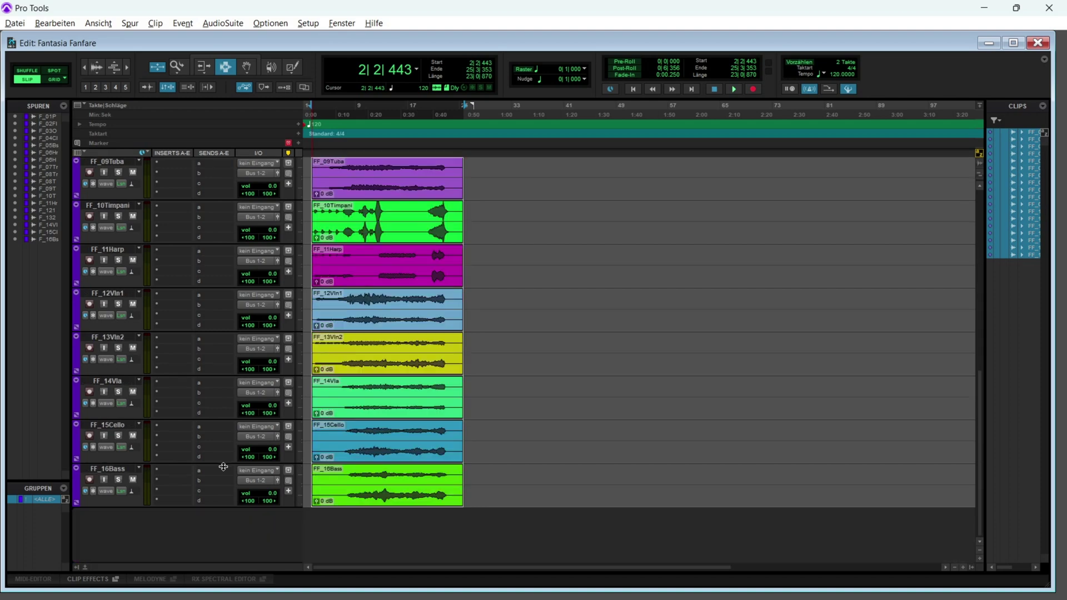
{"action": "left_click", "coordinate": [323, 213]}
{"action": "scroll", "coordinate": [324, 214], "scroll_direction": "up", "scroll_amount": 9}
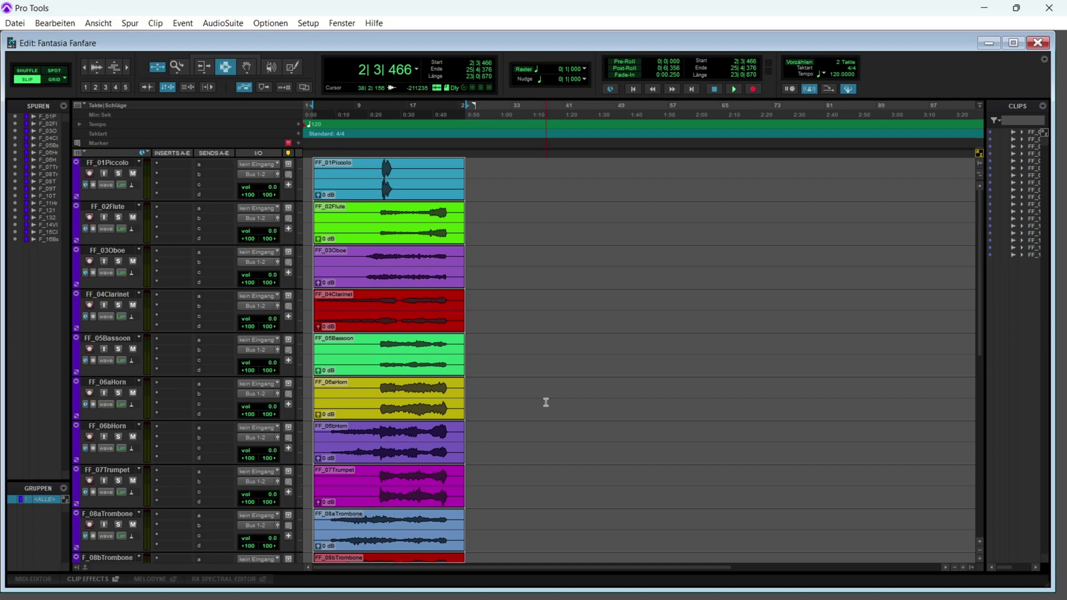
Start playback of the imported stems and switch to Sibelius, showing all three pages of the score
{"action": "key", "text": "space"}
{"action": "key", "text": "alt+Tab"}
{"action": "key", "text": "alt+Tab"}
{"action": "key", "text": "alt+Tab"}
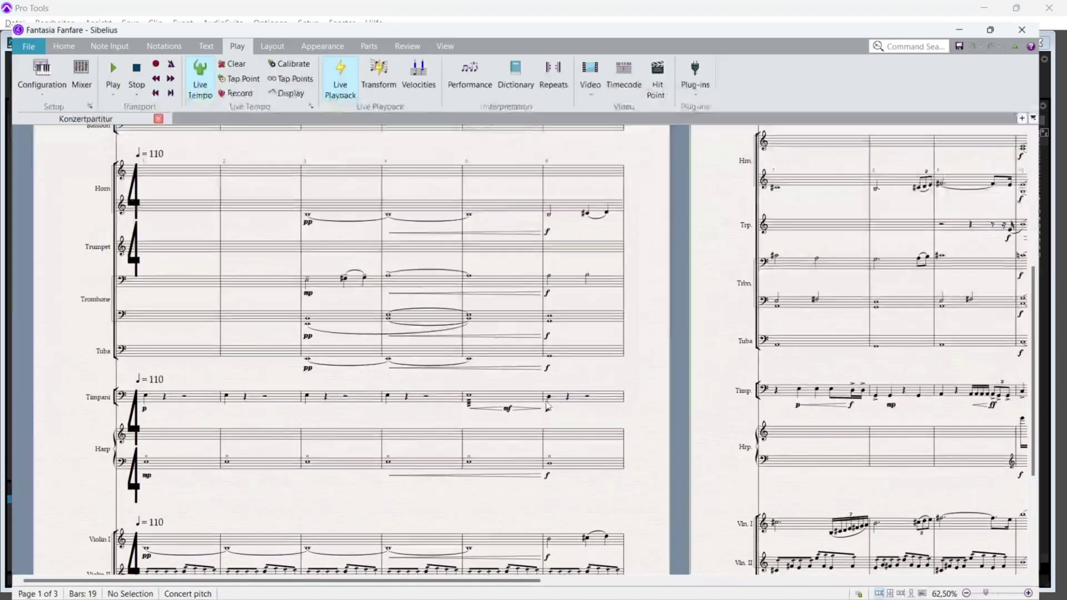
{"action": "key", "text": "super+Up"}
{"action": "scroll", "coordinate": [547, 405], "scroll_direction": "down", "scroll_amount": 5}
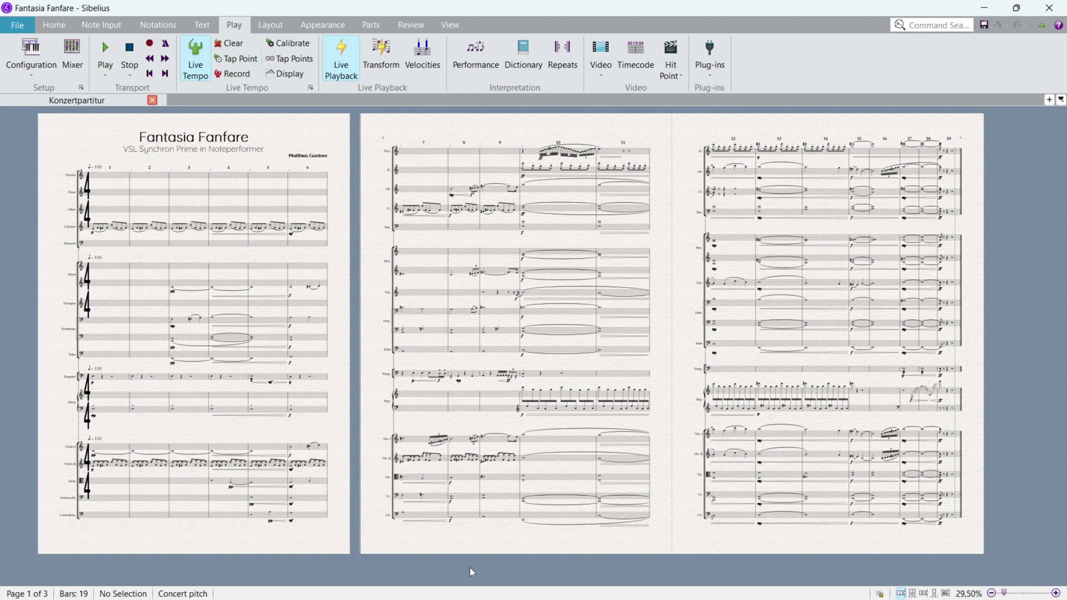
Switch to Pro Tools and examine the stem tracks during playback, magnifying the timeline horizontally by two levels
{"action": "key", "text": "alt+Tab"}
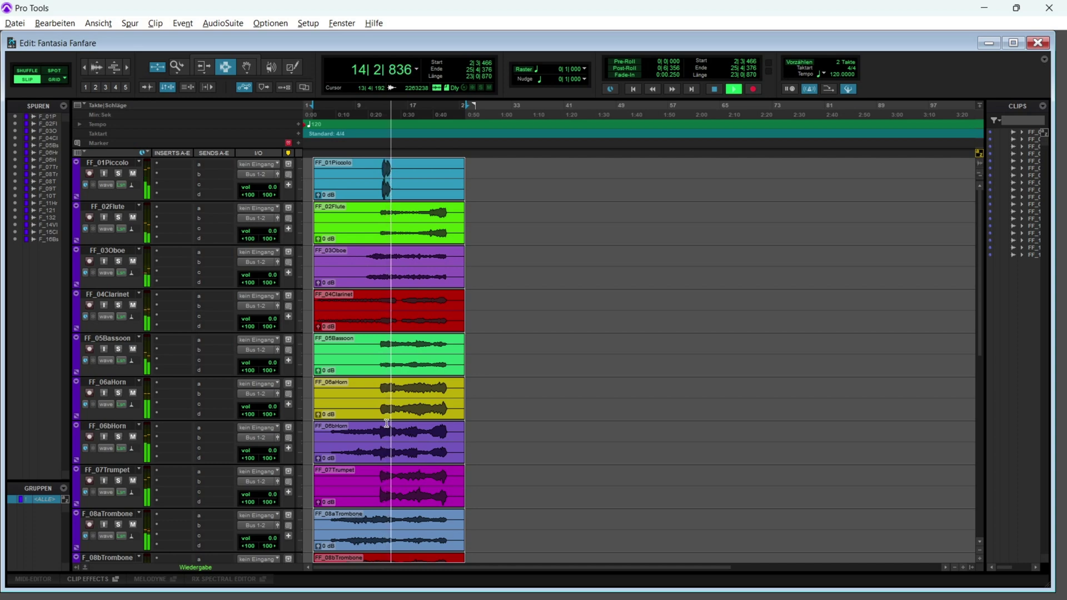
{"action": "scroll", "coordinate": [387, 423], "scroll_direction": "down", "scroll_amount": 5}
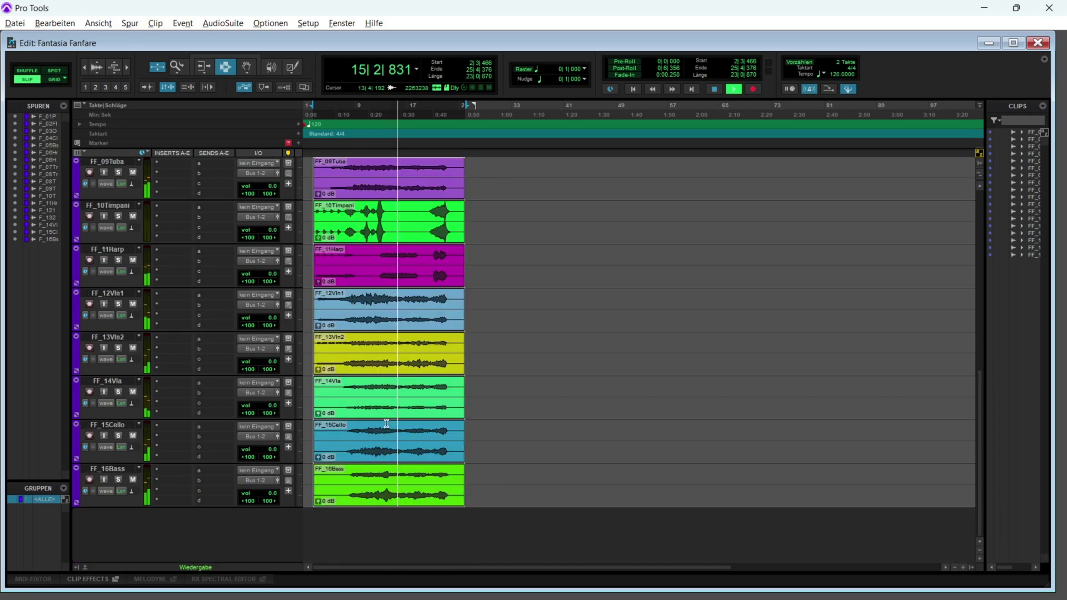
{"action": "scroll", "coordinate": [387, 423], "scroll_direction": "up", "scroll_amount": 5}
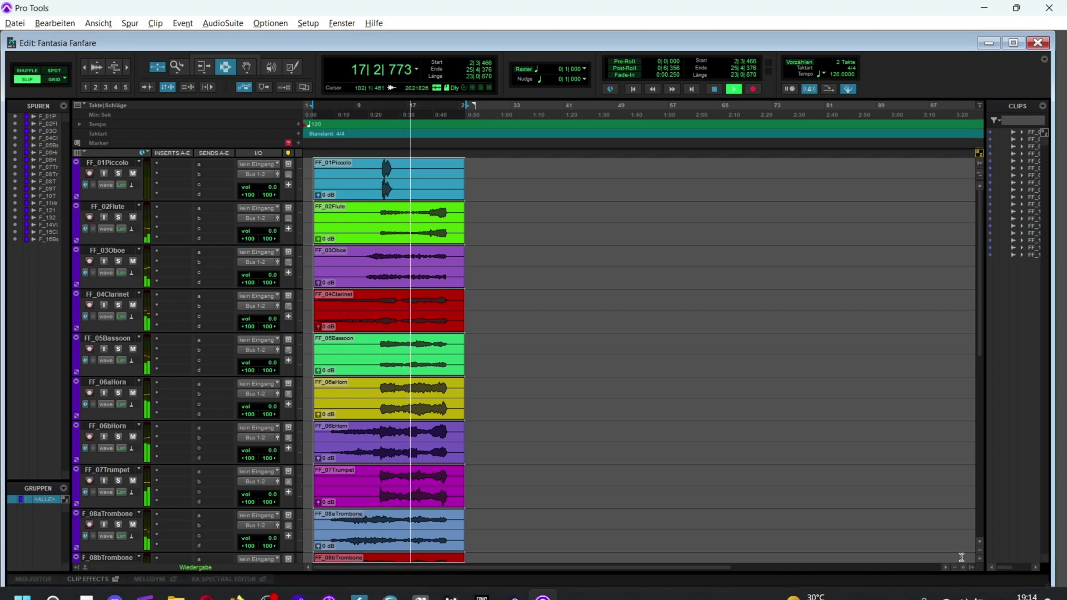
{"action": "left_click", "coordinate": [963, 567]}
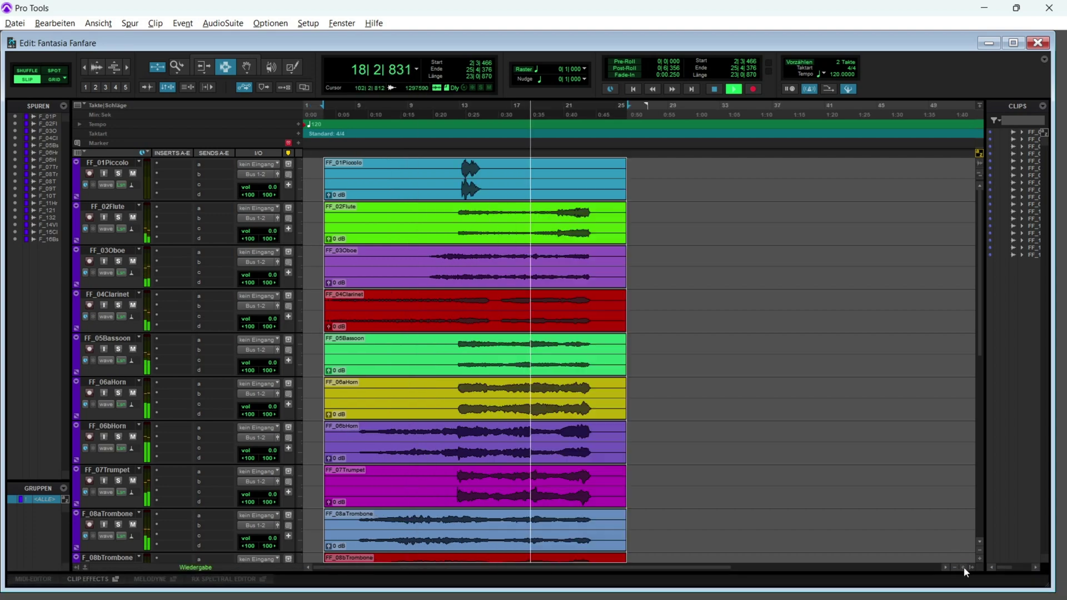
{"action": "left_click", "coordinate": [963, 567]}
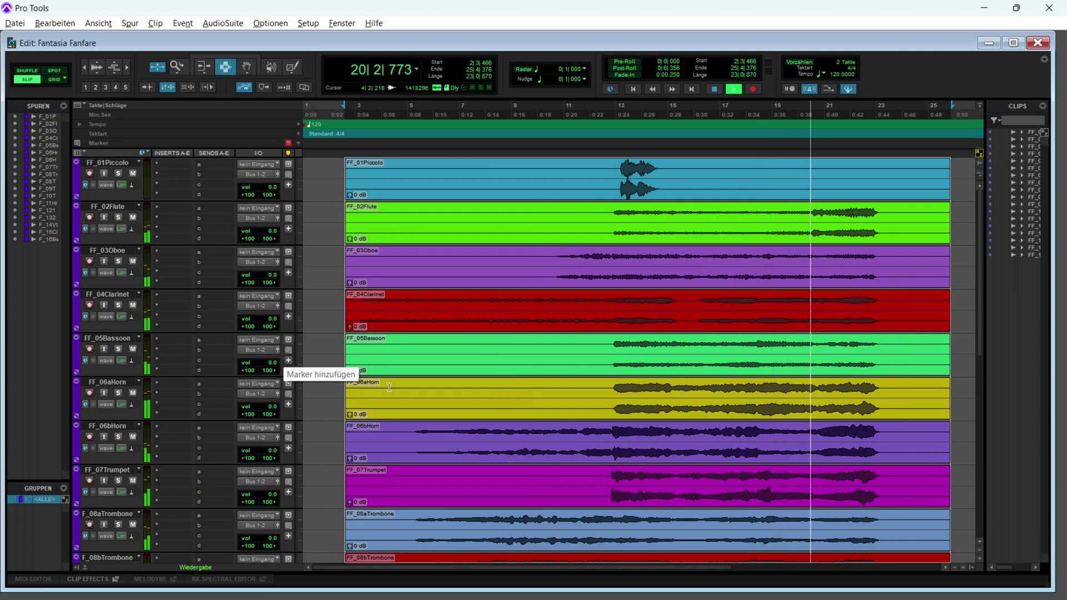
Compare the remaining stem tracks with the Sibelius score, stop the playback and review all tracks from piccolo to bass
{"action": "scroll", "coordinate": [389, 387], "scroll_direction": "down", "scroll_amount": 5}
{"action": "scroll", "coordinate": [389, 387], "scroll_direction": "down", "scroll_amount": 3}
{"action": "key", "text": "alt+Tab"}
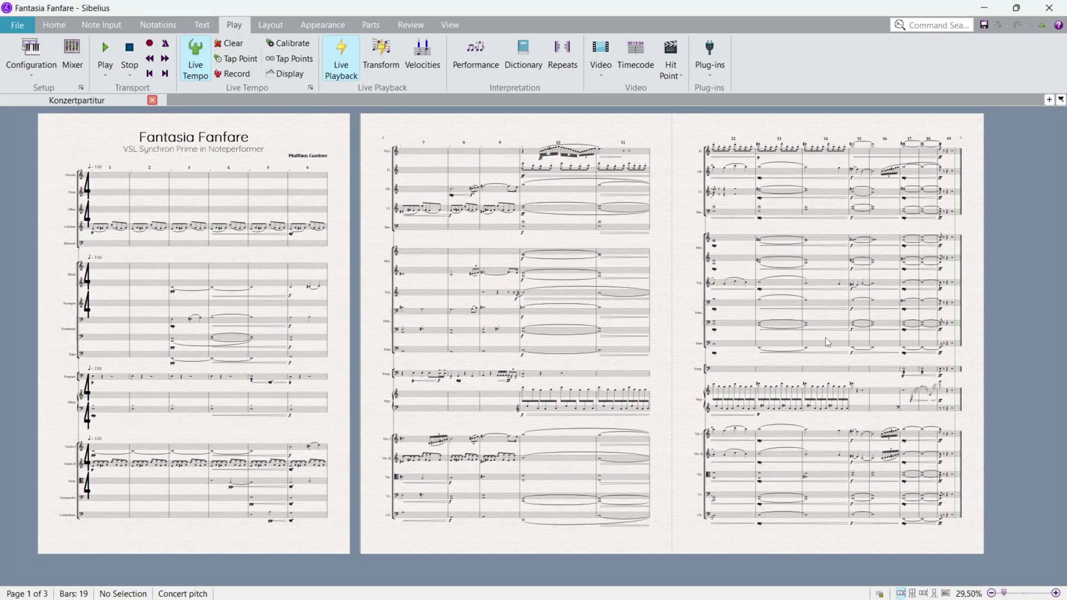
{"action": "key", "text": "alt+Tab"}
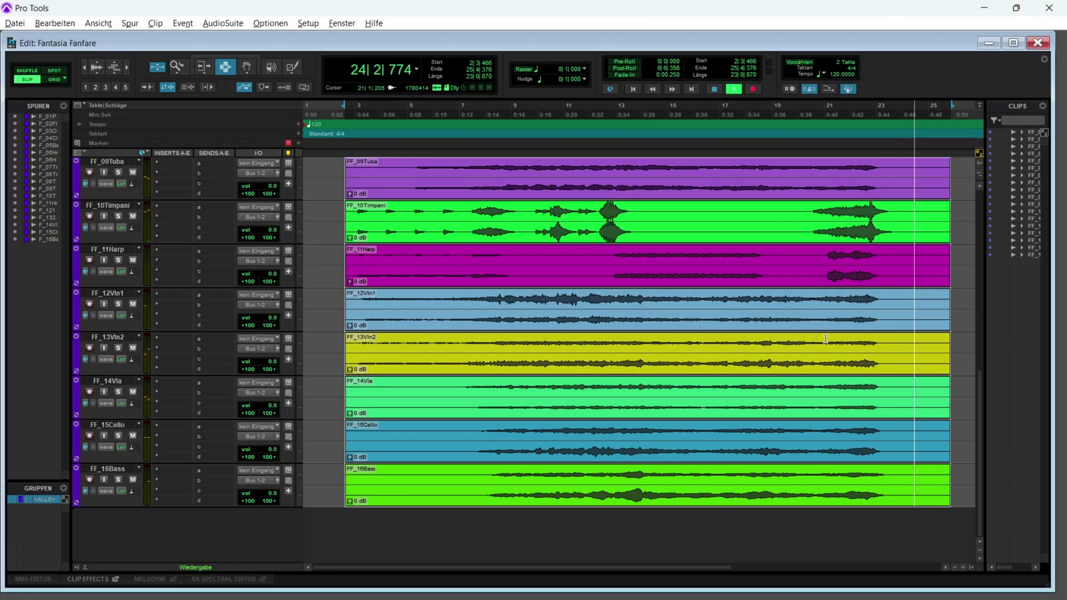
{"action": "key", "text": "space"}
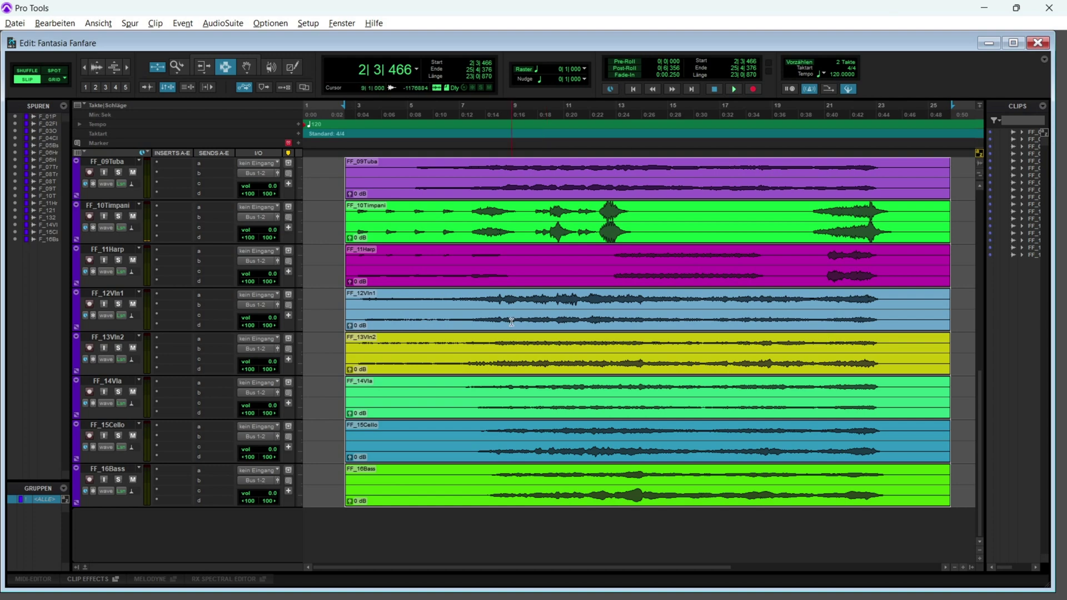
{"action": "scroll", "coordinate": [511, 321], "scroll_direction": "up", "scroll_amount": 8}
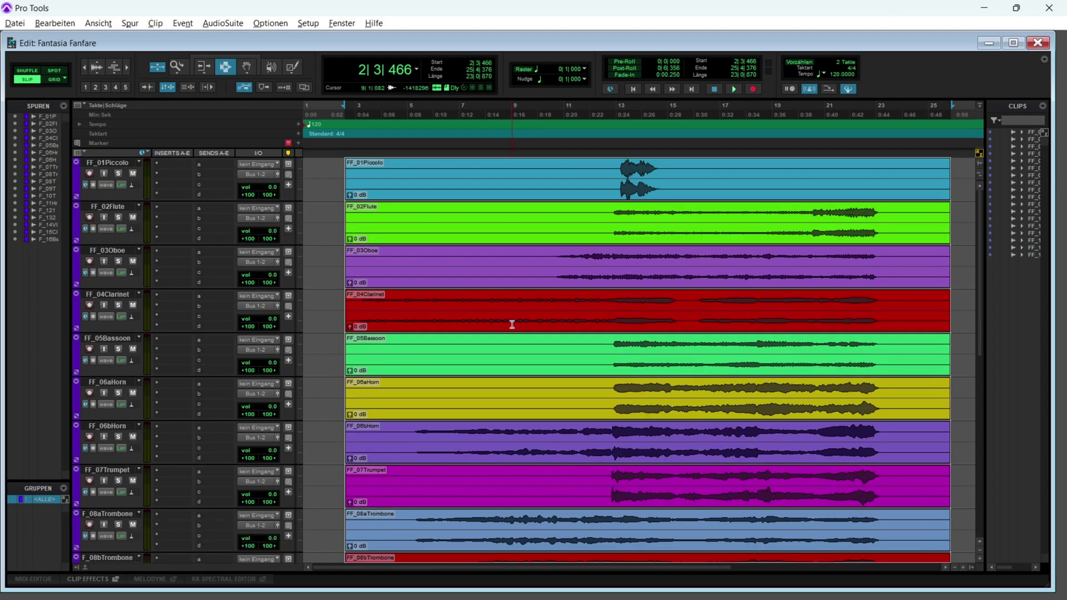
{"action": "scroll", "coordinate": [511, 322], "scroll_direction": "down", "scroll_amount": 8}
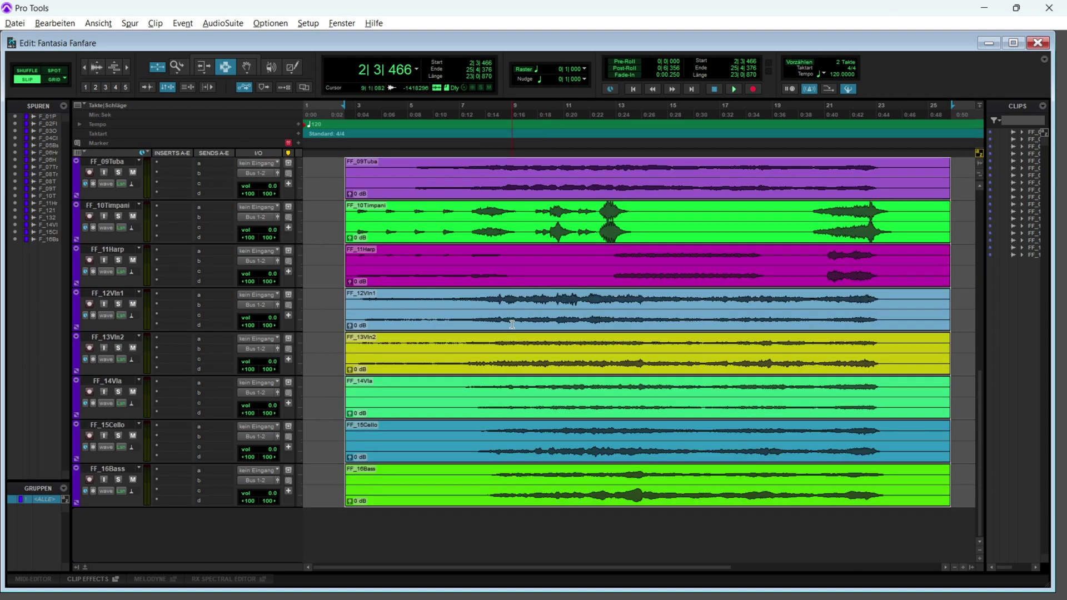
{"action": "scroll", "coordinate": [358, 305], "scroll_direction": "up", "scroll_amount": 8}
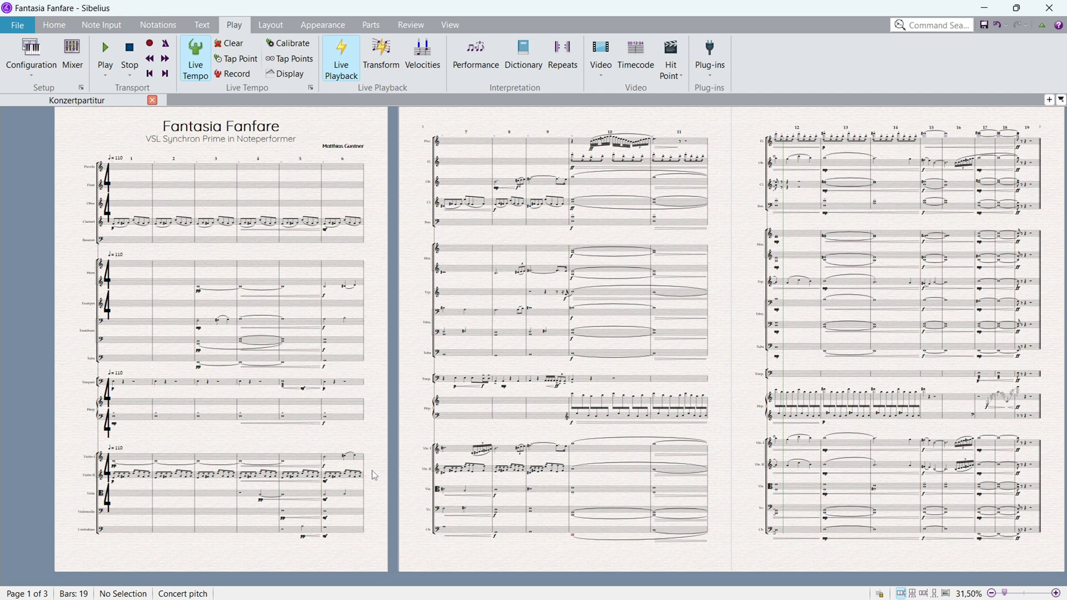
Play back the full score in Sibelius with nothing selected, and stop the playback
{"action": "left_click", "coordinate": [357, 363]}
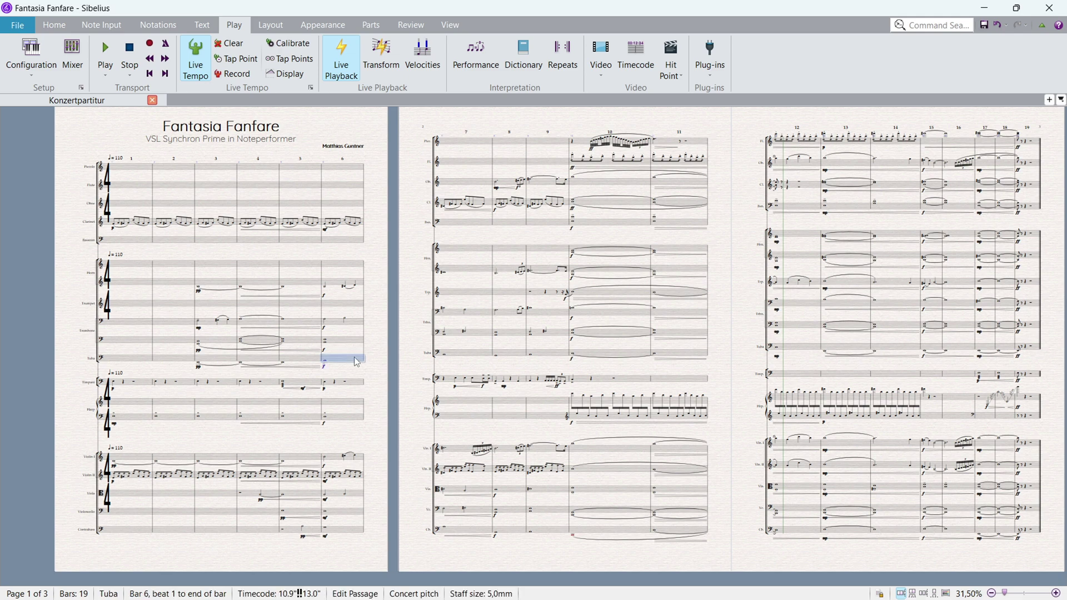
{"action": "key", "text": "Escape"}
{"action": "key", "text": "space"}
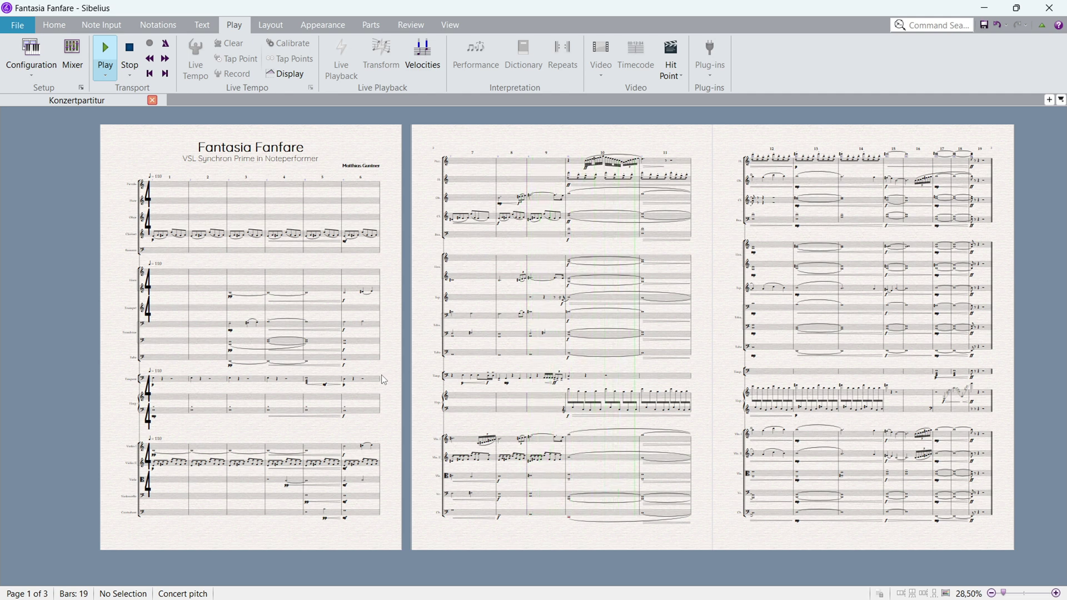
{"action": "key", "text": "Escape"}
{"action": "scroll", "coordinate": [384, 379], "scroll_direction": "up", "scroll_amount": 1, "text": "ctrl"}
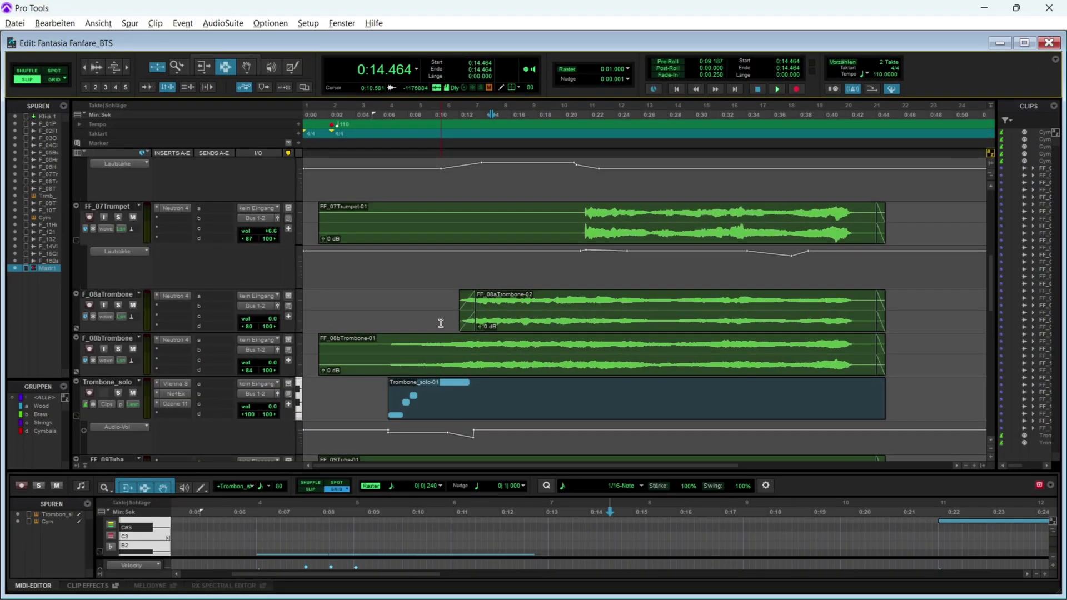
Examine the mixed Fantasia Fanfare_BTS session in Pro Tools, including its inserts, volume automation and added trombone solo and cymbal tracks
{"action": "key", "text": "ctrl+Down"}
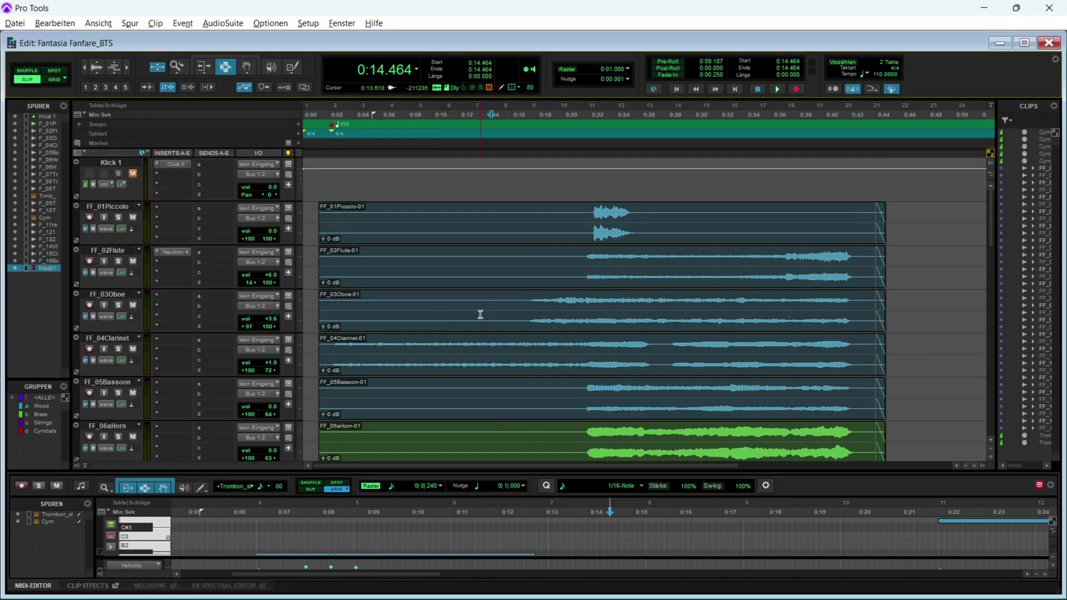
{"action": "scroll", "coordinate": [433, 399], "scroll_direction": "down", "scroll_amount": 8}
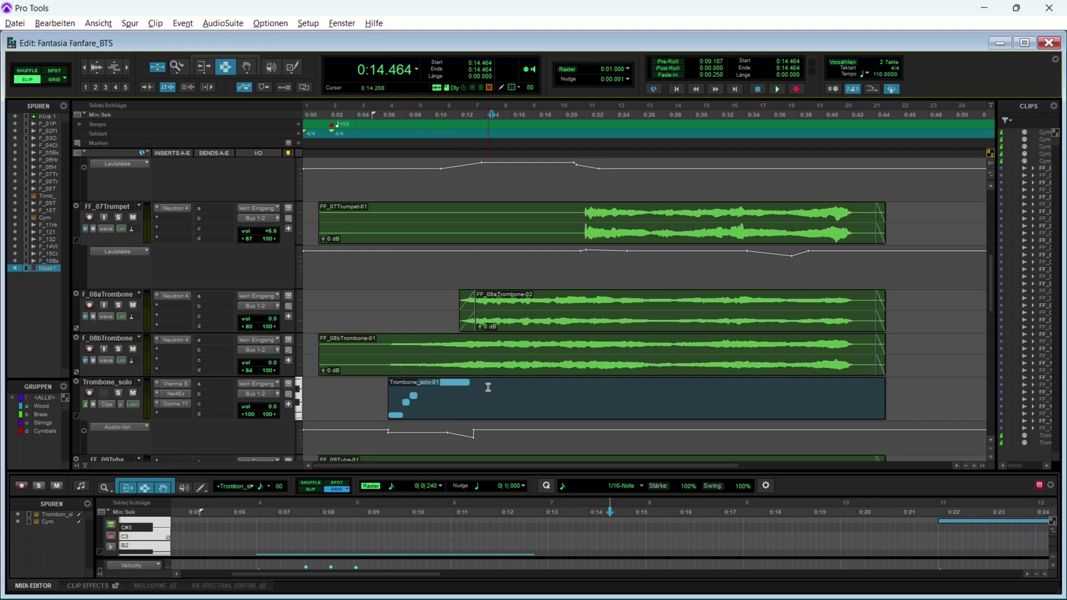
{"action": "scroll", "coordinate": [488, 388], "scroll_direction": "down", "scroll_amount": 10}
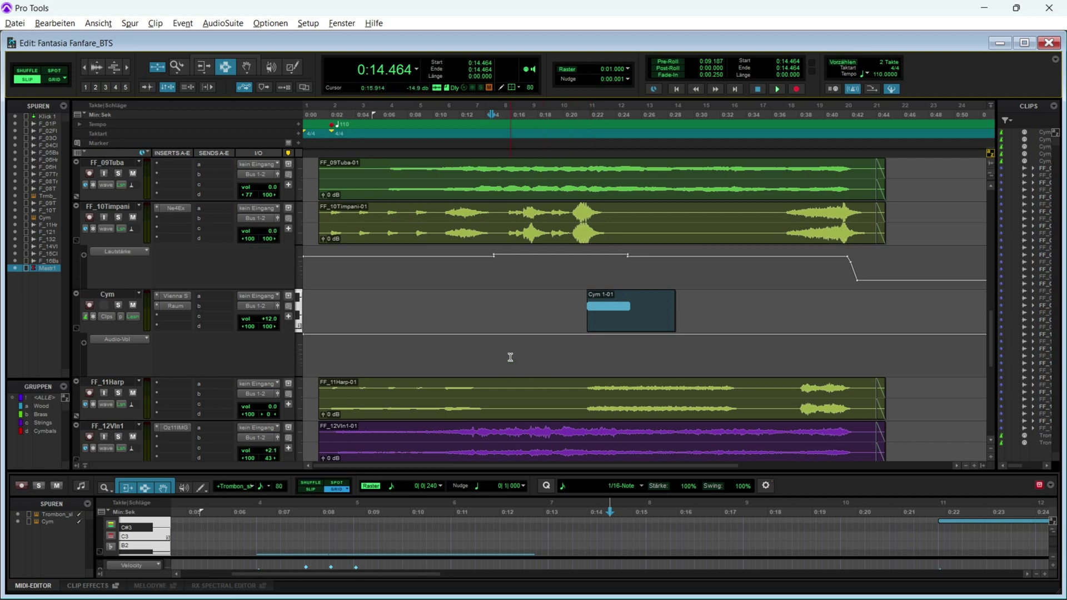
{"action": "scroll", "coordinate": [510, 358], "scroll_direction": "down", "scroll_amount": 10}
{"action": "scroll", "coordinate": [510, 357], "scroll_direction": "up", "scroll_amount": 10}
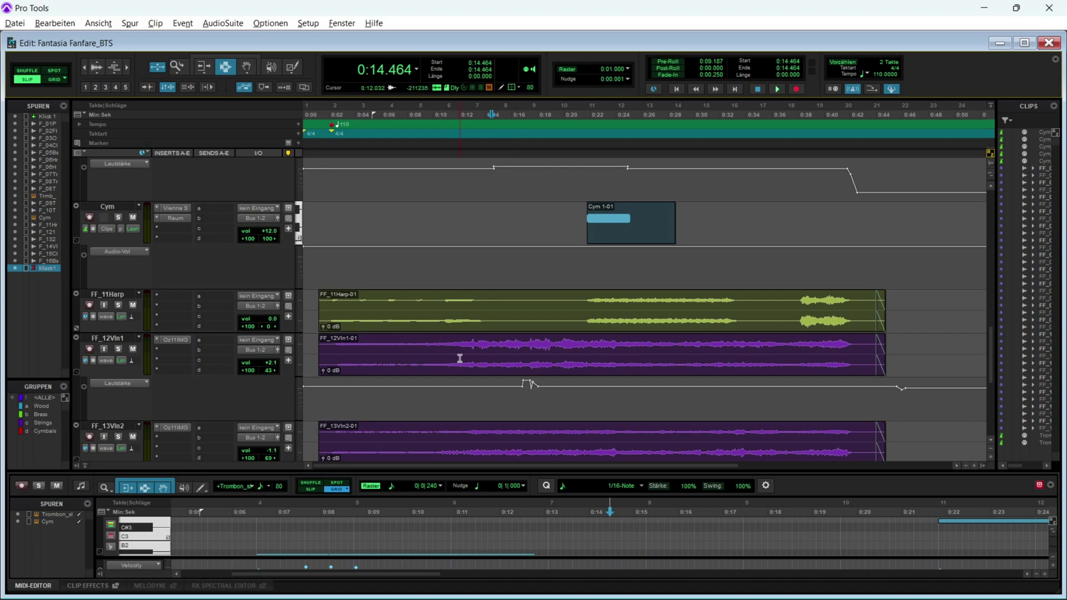
Review the mixed session's tracks from the click and piccolo tracks down to Master 1, comparing their inserts, volume automation and clips
{"action": "scroll", "coordinate": [459, 358], "scroll_direction": "up", "scroll_amount": 3}
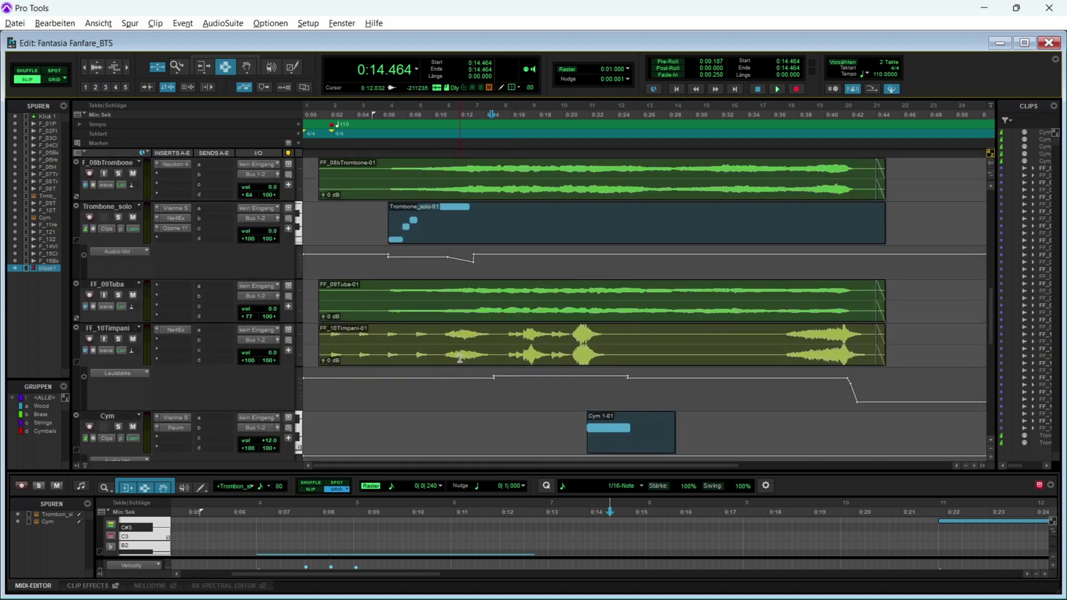
{"action": "scroll", "coordinate": [460, 358], "scroll_direction": "up", "scroll_amount": 5}
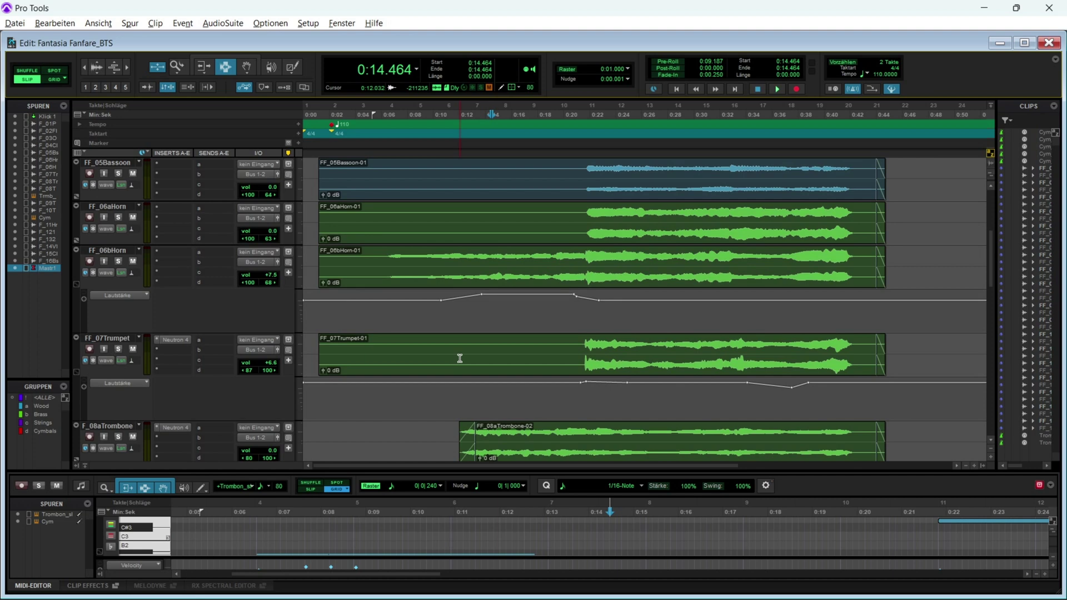
{"action": "scroll", "coordinate": [459, 359], "scroll_direction": "down", "scroll_amount": 3}
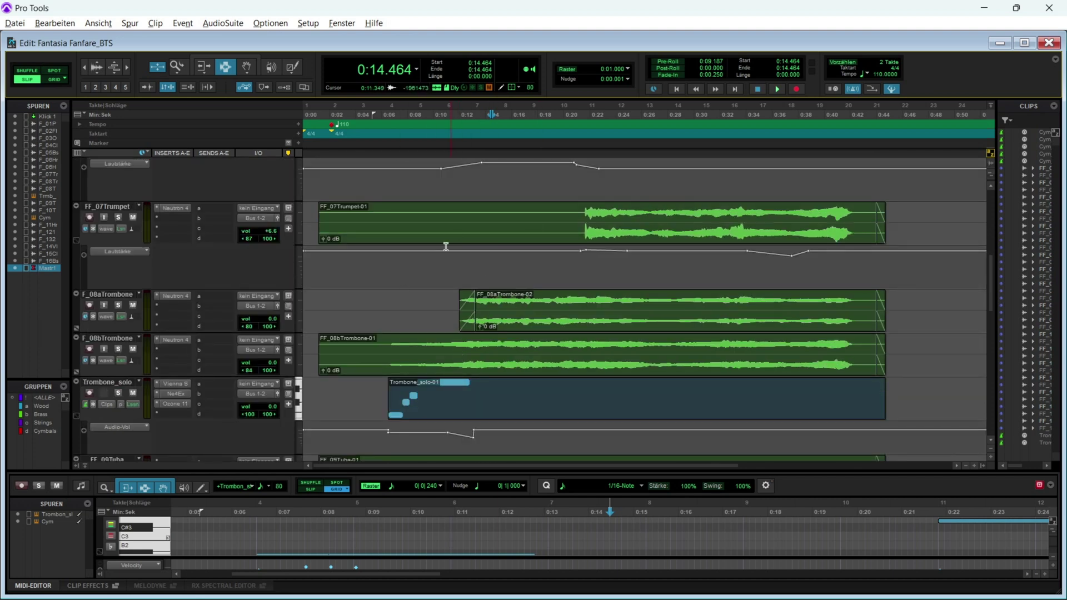
{"action": "scroll", "coordinate": [490, 316], "scroll_direction": "up", "scroll_amount": 6}
{"action": "left_click", "coordinate": [485, 303]}
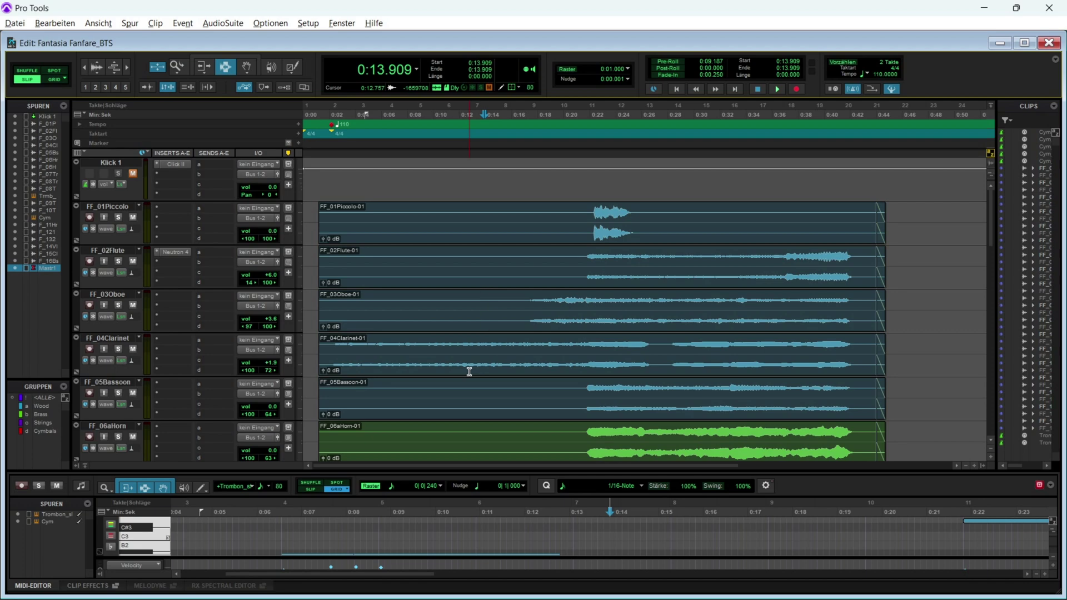
{"action": "scroll", "coordinate": [515, 335], "scroll_direction": "down", "scroll_amount": 2}
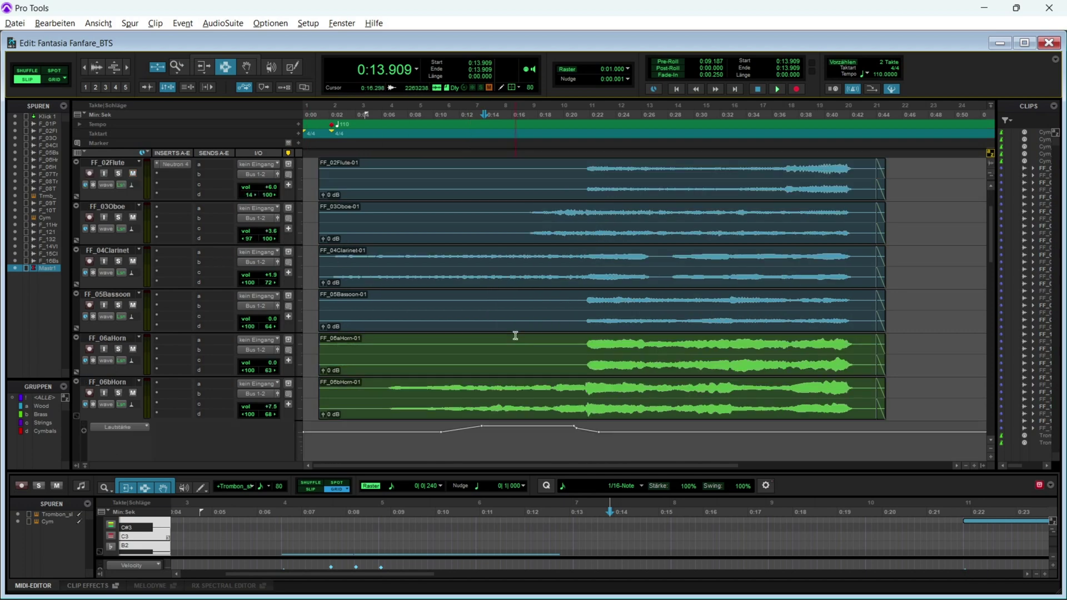
{"action": "scroll", "coordinate": [515, 335], "scroll_direction": "down", "scroll_amount": 10}
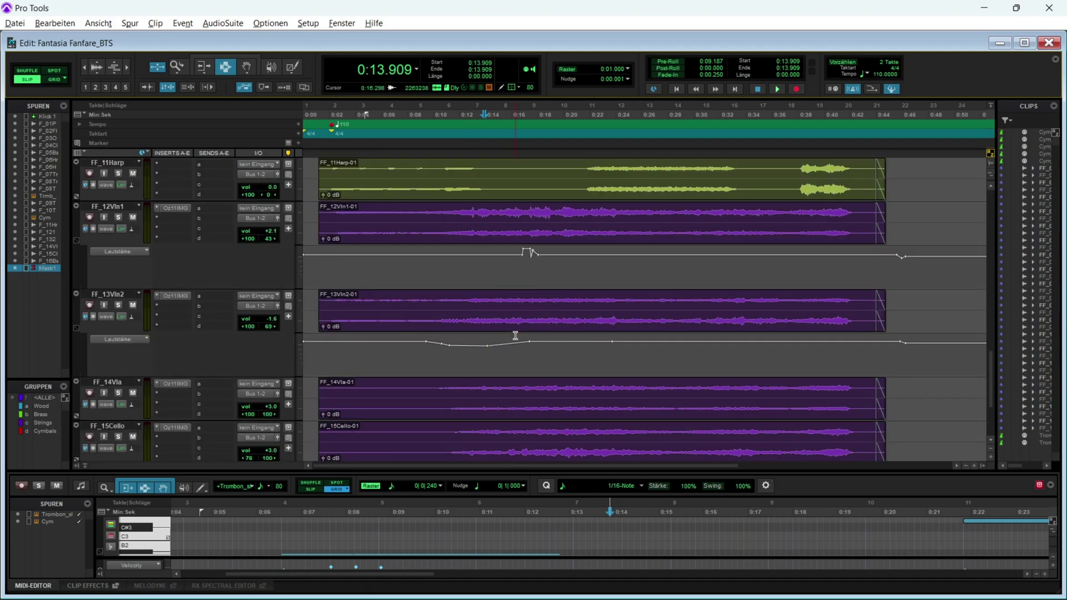
{"action": "scroll", "coordinate": [516, 335], "scroll_direction": "down", "scroll_amount": 3}
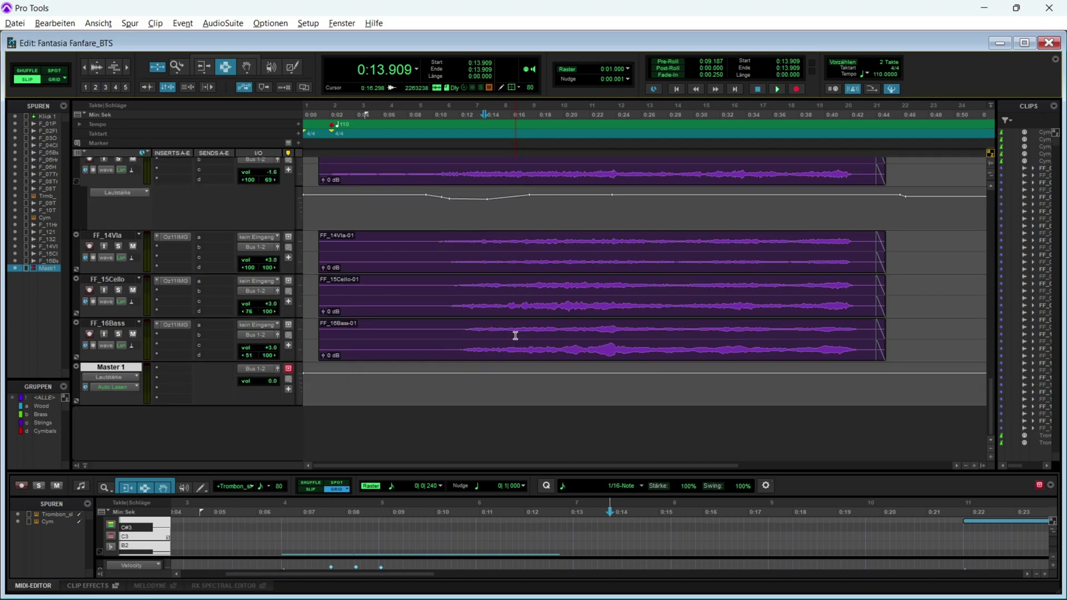
{"action": "scroll", "coordinate": [515, 335], "scroll_direction": "up", "scroll_amount": 15}
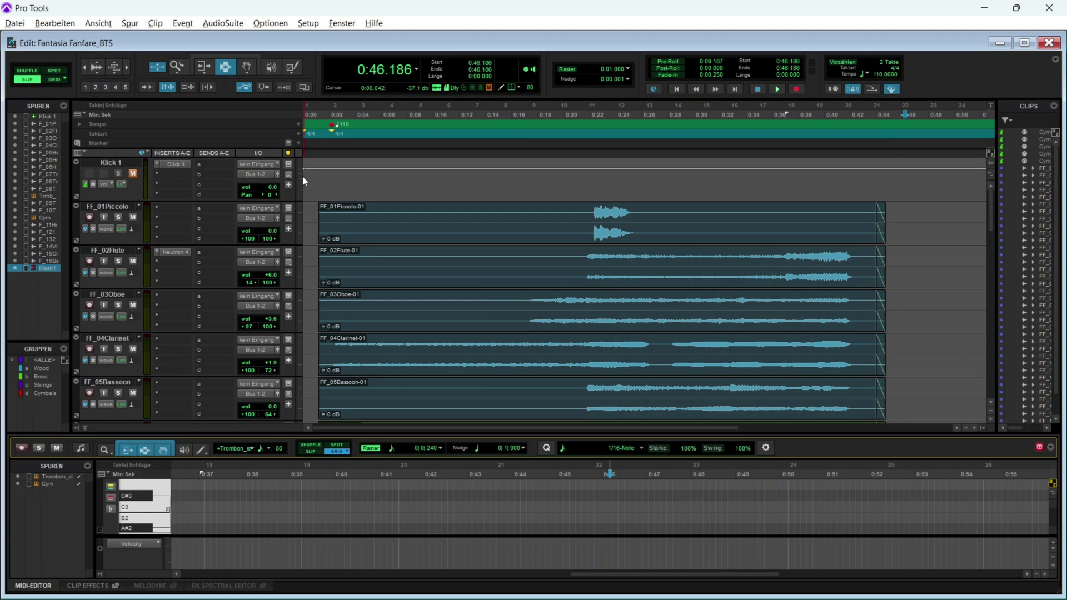
Play back the mixed session from about 0:01 and examine the timpani, cymbal, harp, string and master tracks during playback
{"action": "left_click", "coordinate": [317, 136]}
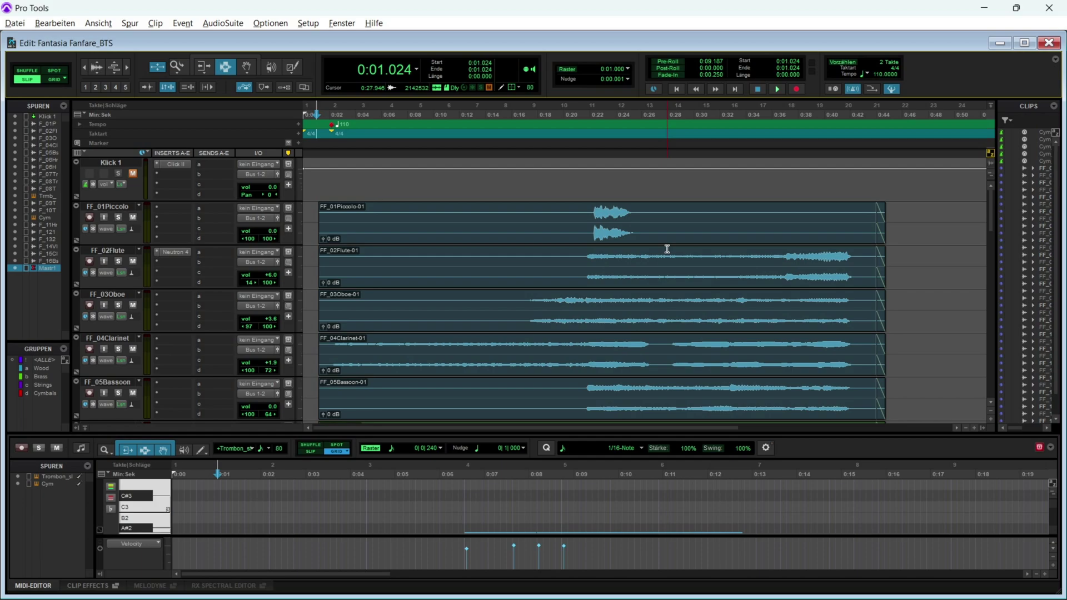
{"action": "key", "text": "space"}
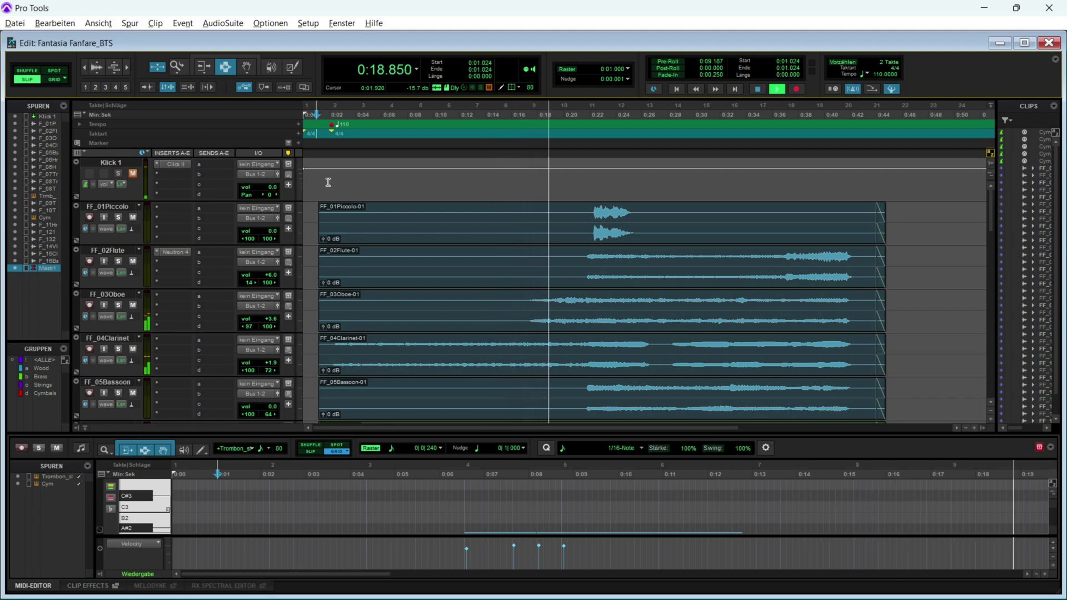
{"action": "scroll", "coordinate": [461, 289], "scroll_direction": "down", "scroll_amount": 10}
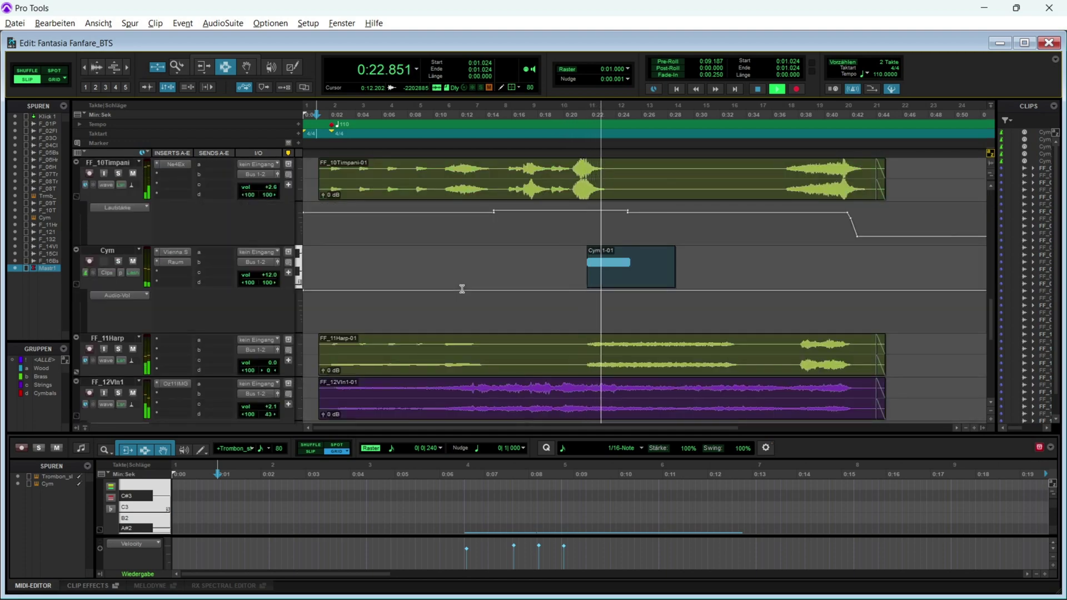
{"action": "scroll", "coordinate": [462, 288], "scroll_direction": "down", "scroll_amount": 5}
{"action": "scroll", "coordinate": [462, 289], "scroll_direction": "down", "scroll_amount": 3}
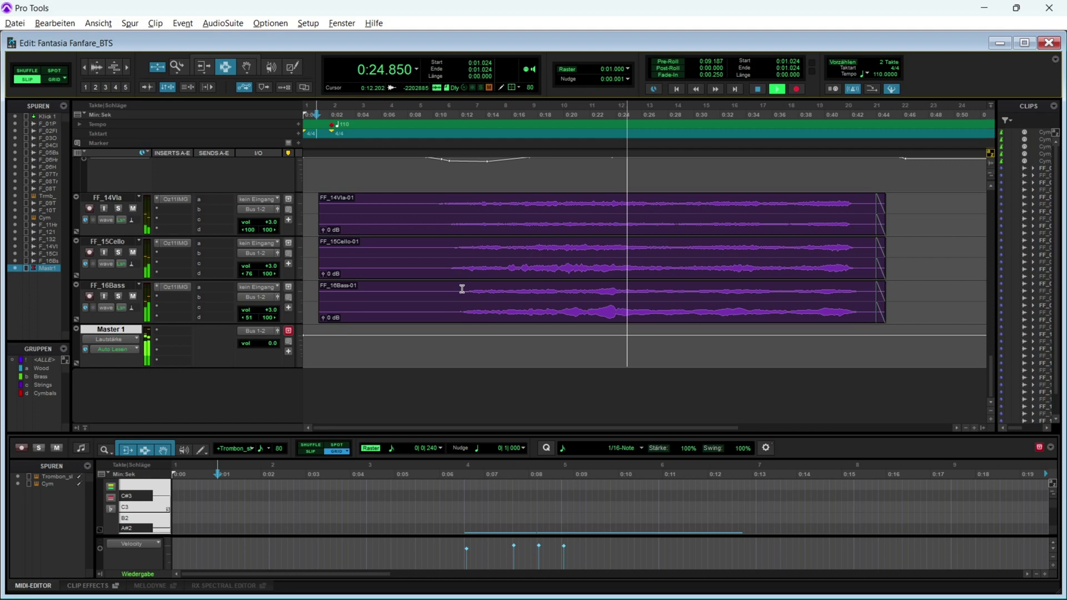
{"action": "scroll", "coordinate": [462, 289], "scroll_direction": "down", "scroll_amount": 3}
Follow the level meters during playback, from the brass and percussion tracks up to the woodwinds and back down to Master 1
{"action": "scroll", "coordinate": [462, 288], "scroll_direction": "up", "scroll_amount": 8}
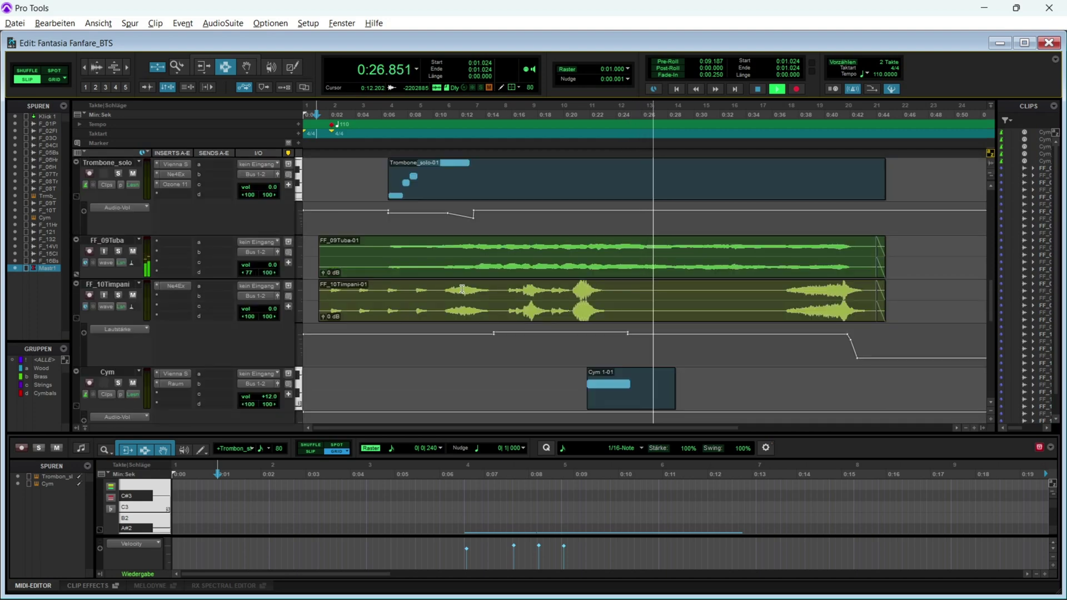
{"action": "scroll", "coordinate": [462, 288], "scroll_direction": "up", "scroll_amount": 4}
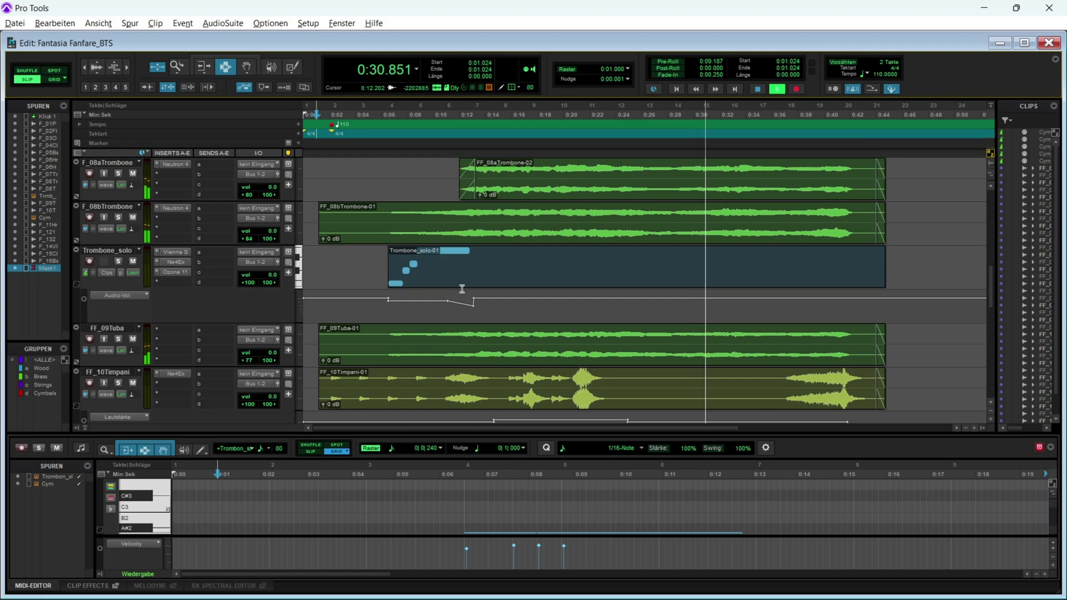
{"action": "scroll", "coordinate": [462, 289], "scroll_direction": "up", "scroll_amount": 3}
{"action": "scroll", "coordinate": [462, 289], "scroll_direction": "up", "scroll_amount": 5}
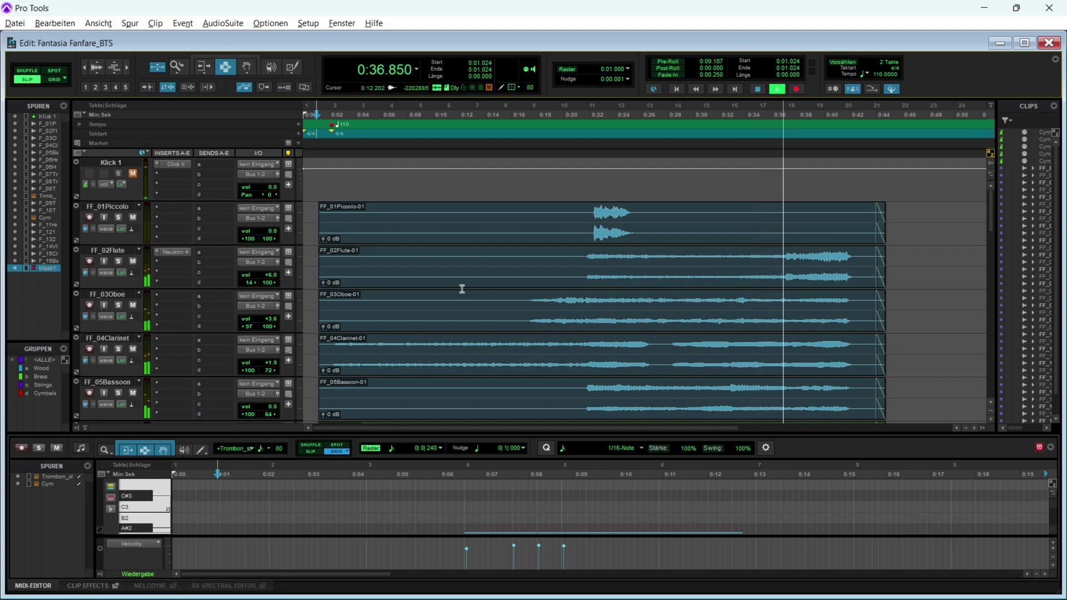
{"action": "scroll", "coordinate": [462, 289], "scroll_direction": "down", "scroll_amount": 2}
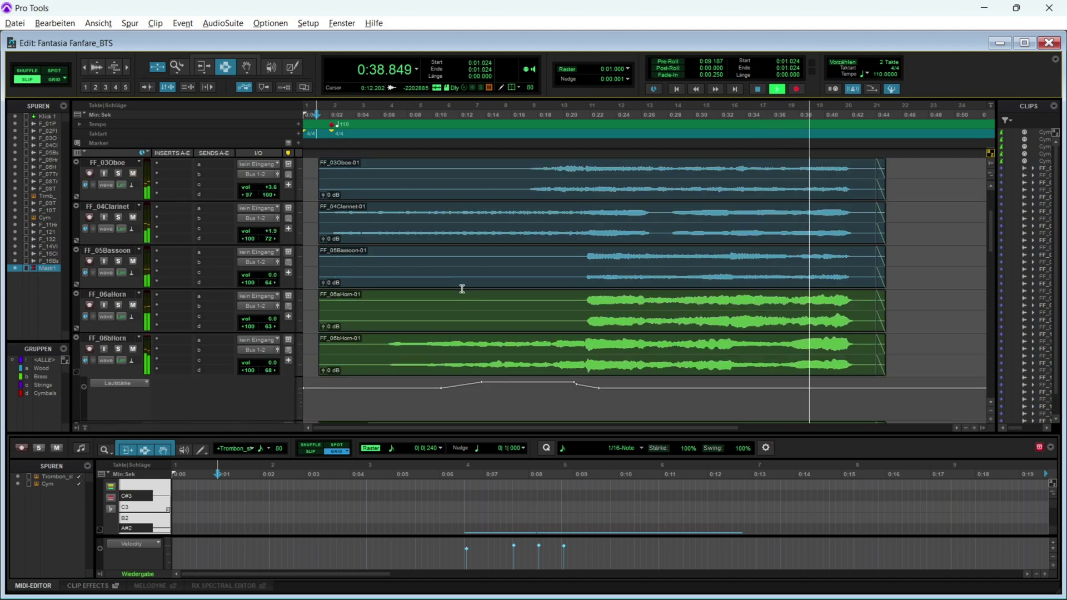
{"action": "scroll", "coordinate": [462, 288], "scroll_direction": "down", "scroll_amount": 5}
{"action": "scroll", "coordinate": [462, 288], "scroll_direction": "down", "scroll_amount": 15}
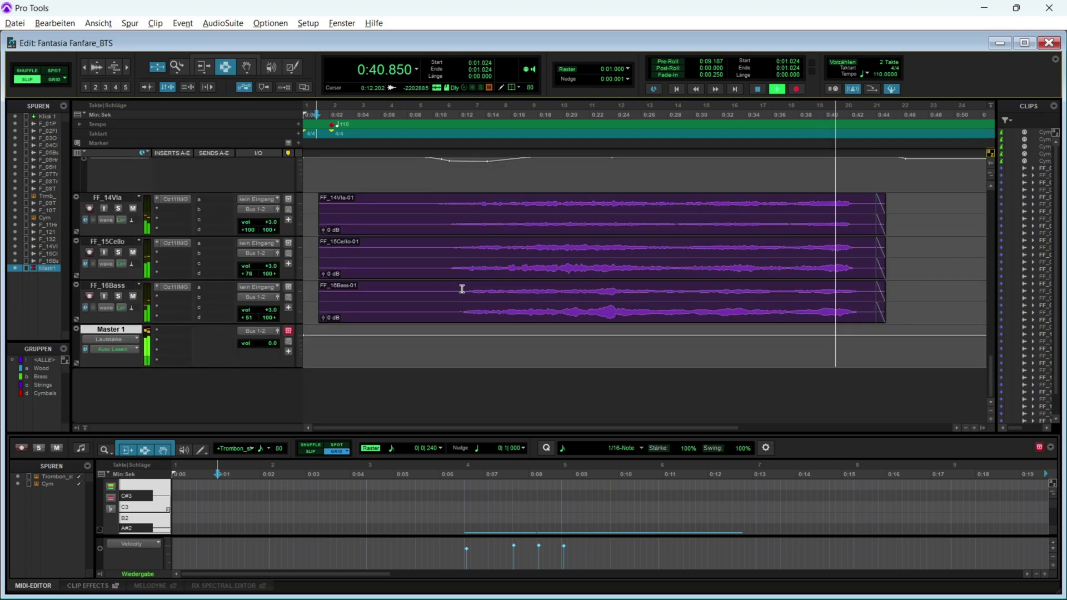